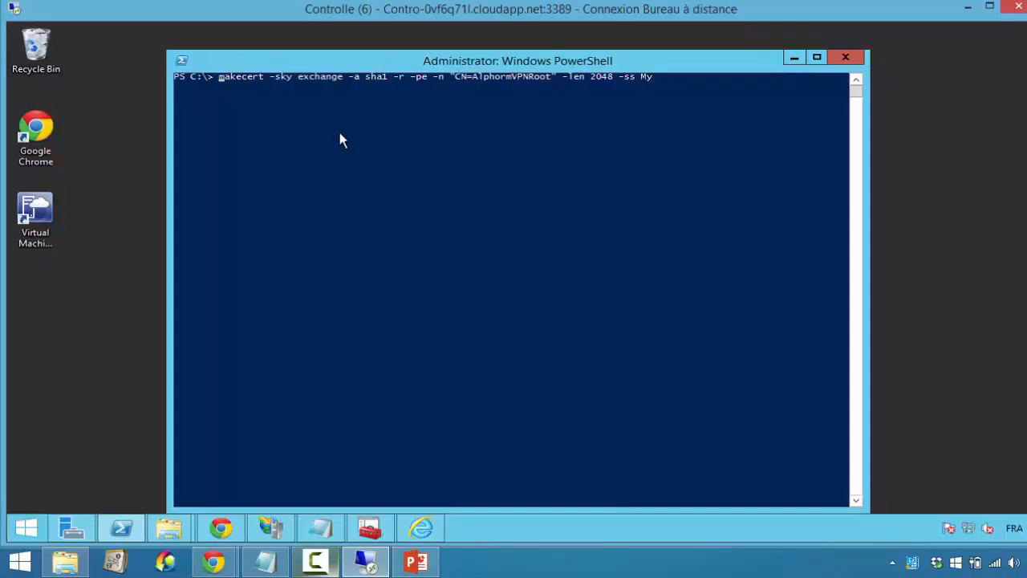
Prefix the pasted makecert command with .\ and run it to create the 2048-bit SHA1 root certificate CN=AlphormVPNRoot in the My store
text(.)
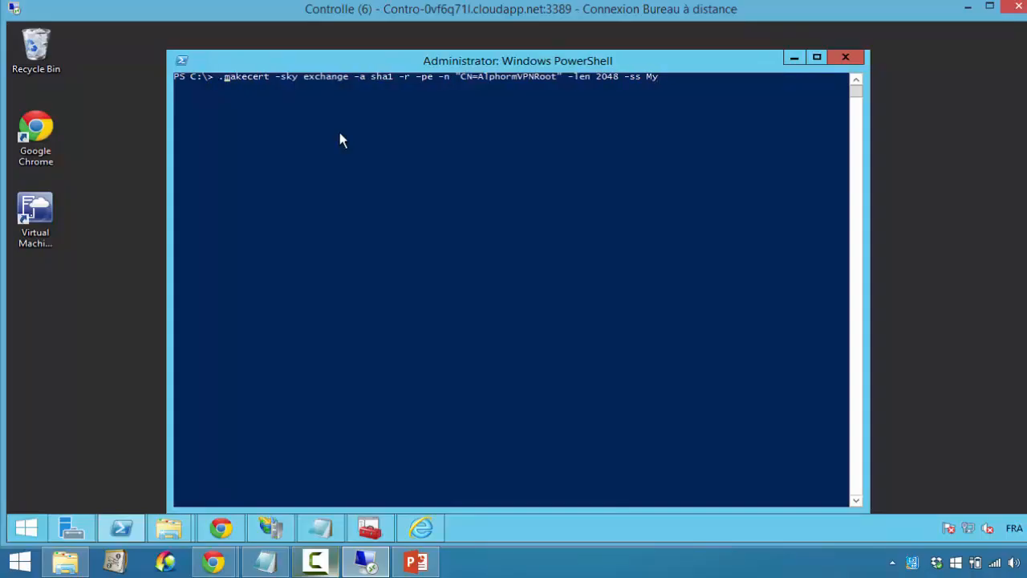
text(\)
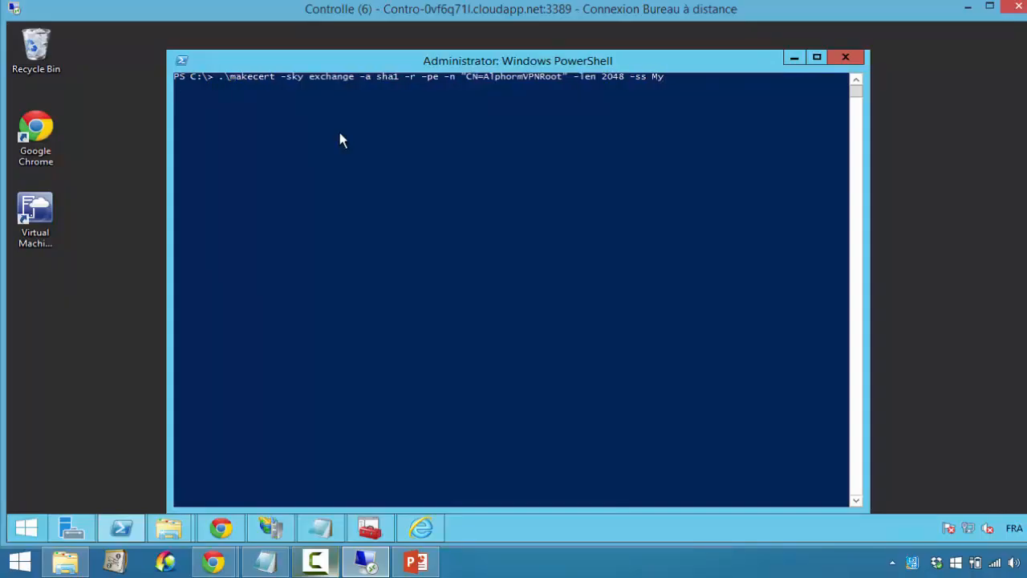
key(Return)
Switch to Notepad and copy the AlphormVPNClient makecert parameters, from -n through -a sha1, without the executable name
click(319, 525)
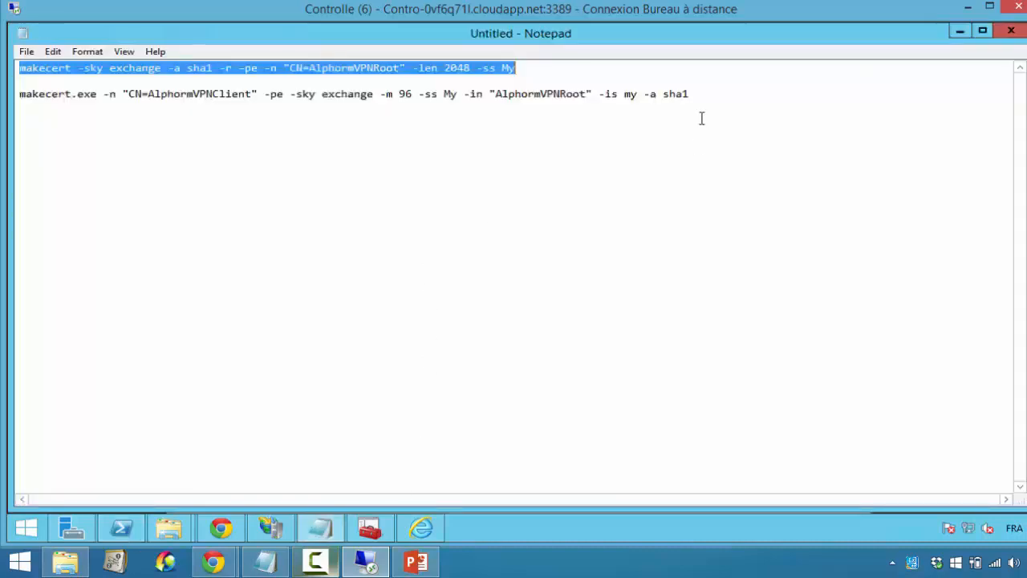
drag(690, 94, 105, 94)
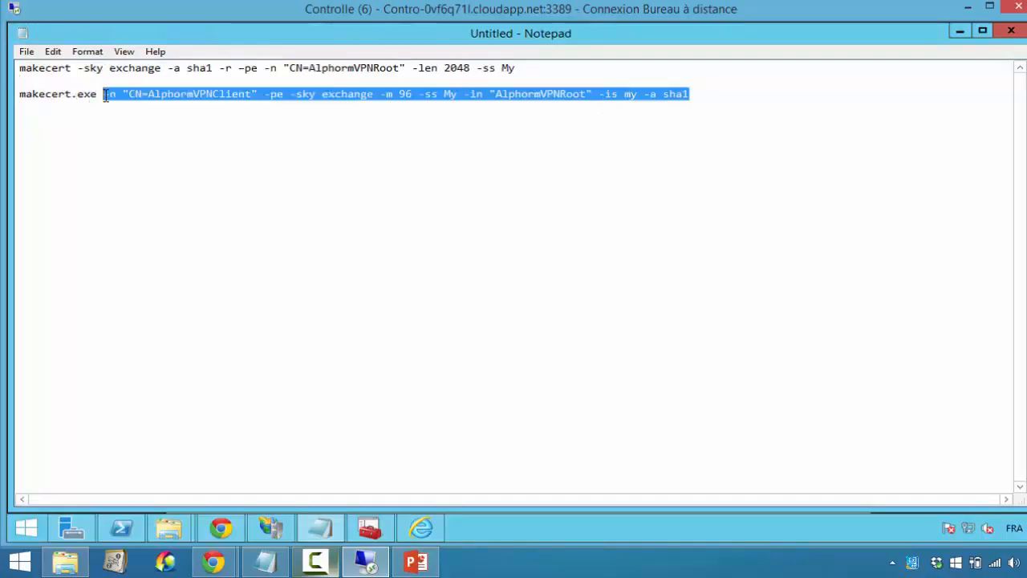
right_click(105, 95)
click(157, 137)
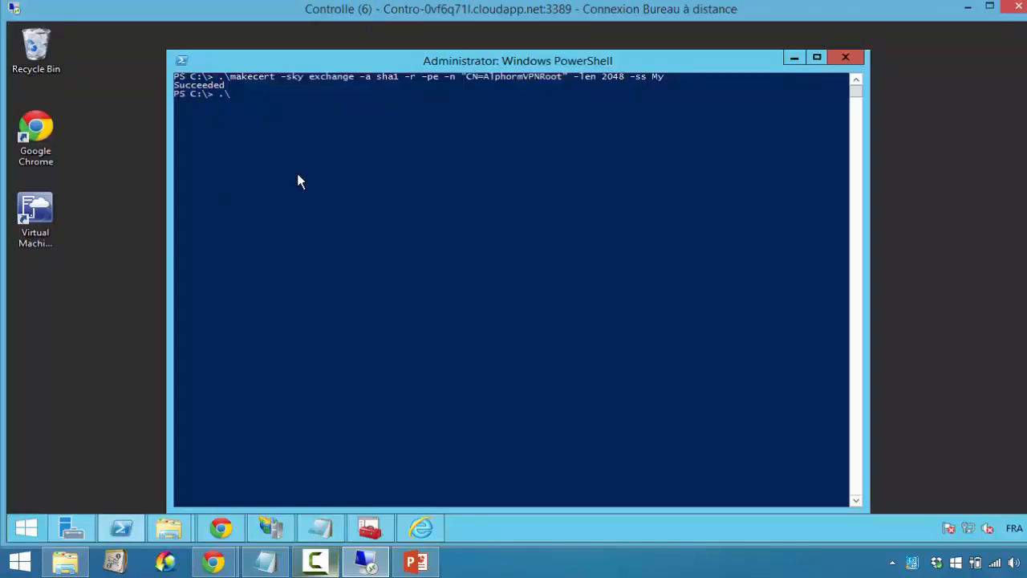
In PowerShell, run .\makecert with the copied parameters to create the CN=AlphormVPNClient certificate issued by AlphormVPNRoot, valid 96 months
text(make)
key(Tab)
key(BackSpace)
key(BackSpace)
key(BackSpace)
key(BackSpace)
right_click(327, 125)
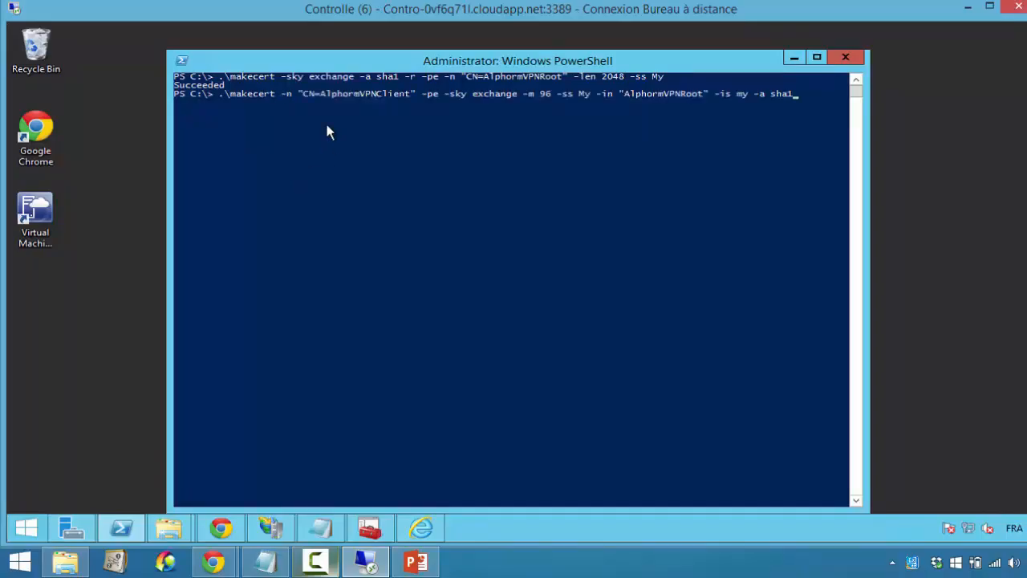
key(Return)
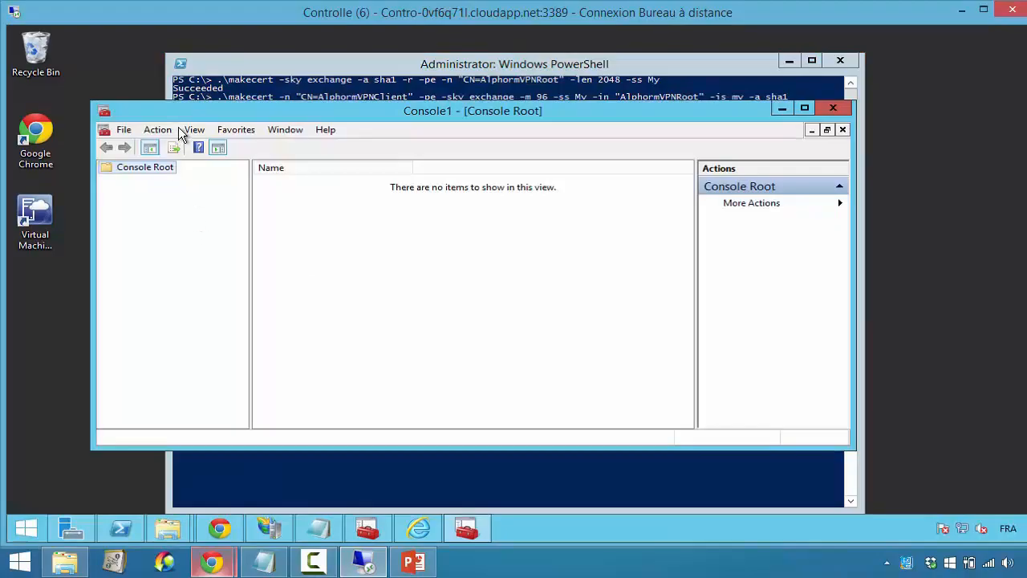
Add the Certificates snap-in for My user account to the empty management console
right_click(145, 166)
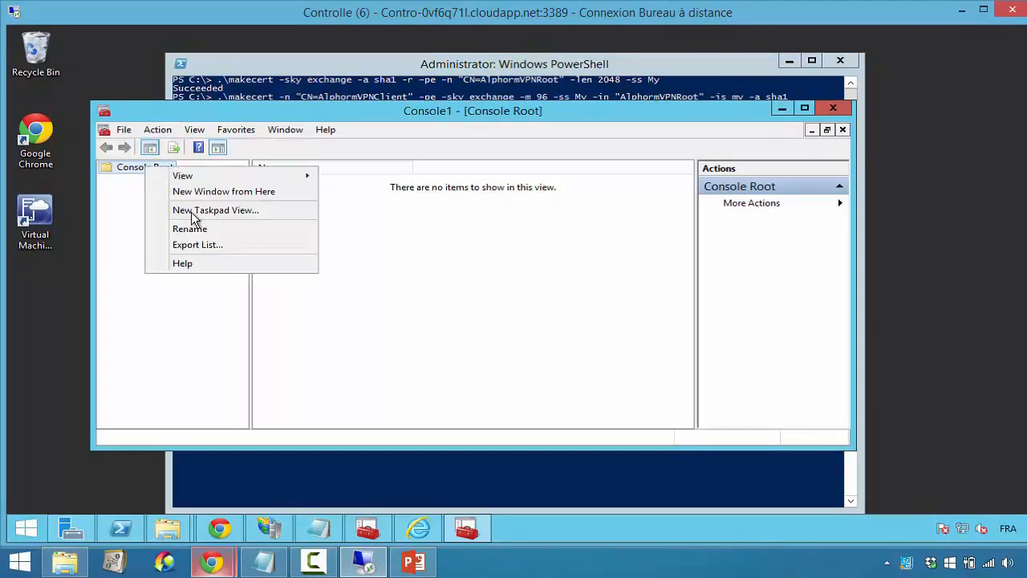
click(125, 130)
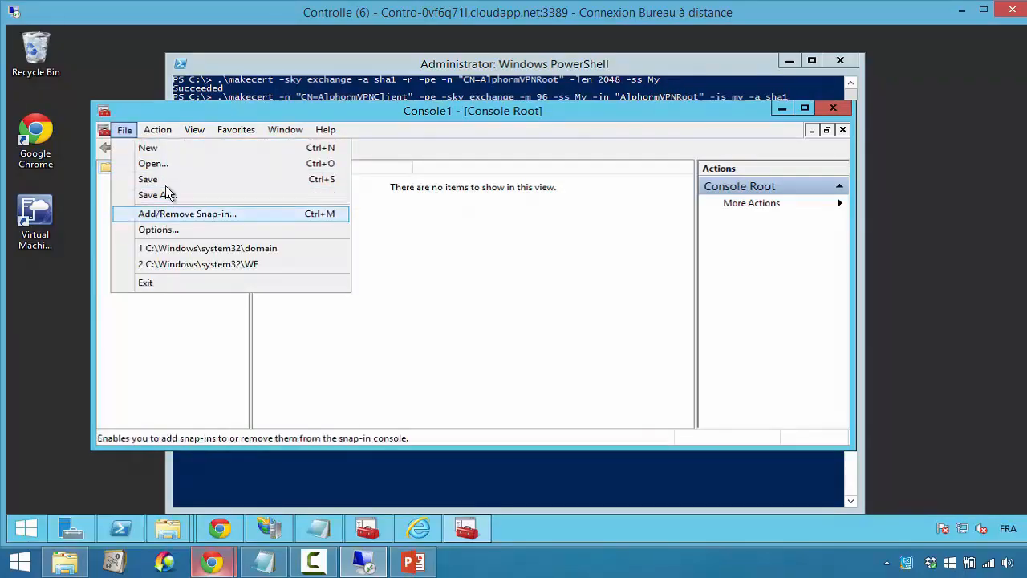
click(162, 214)
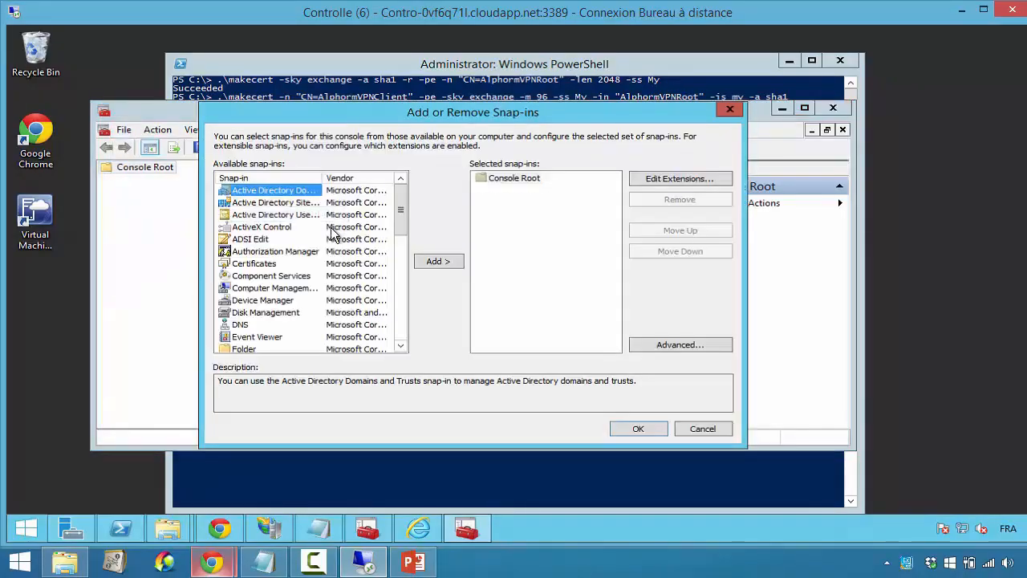
click(254, 264)
click(434, 263)
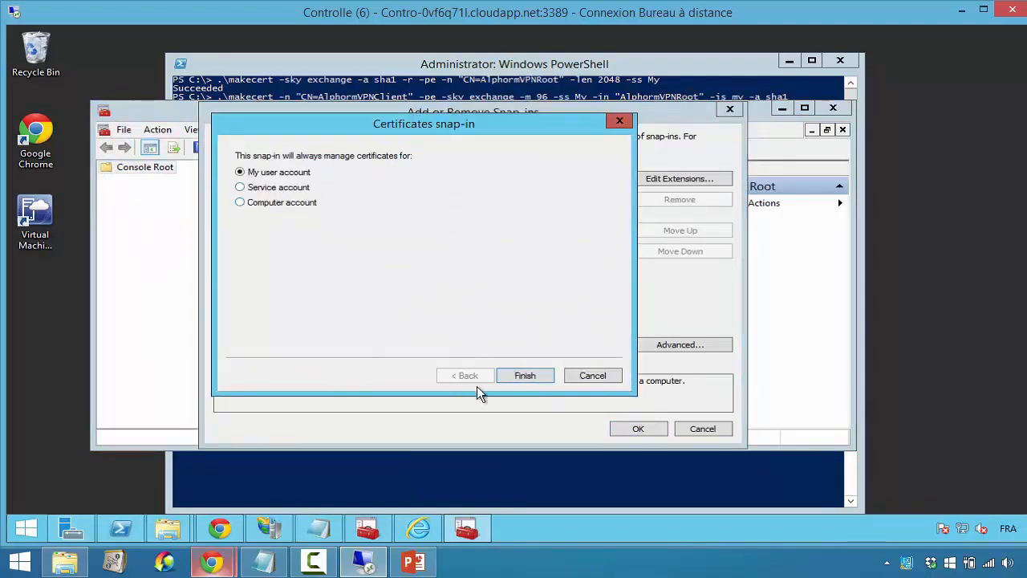
click(523, 376)
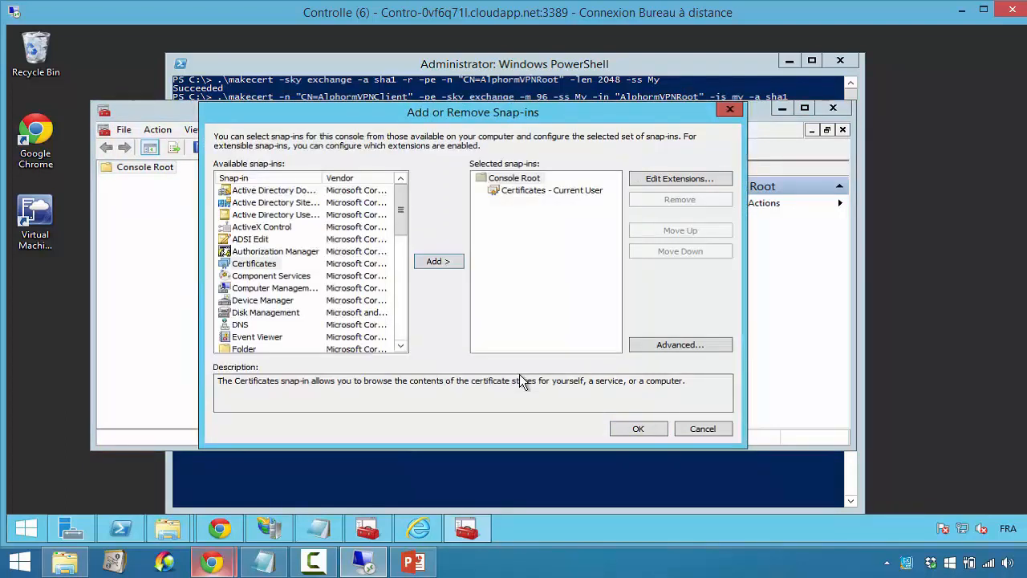
click(638, 429)
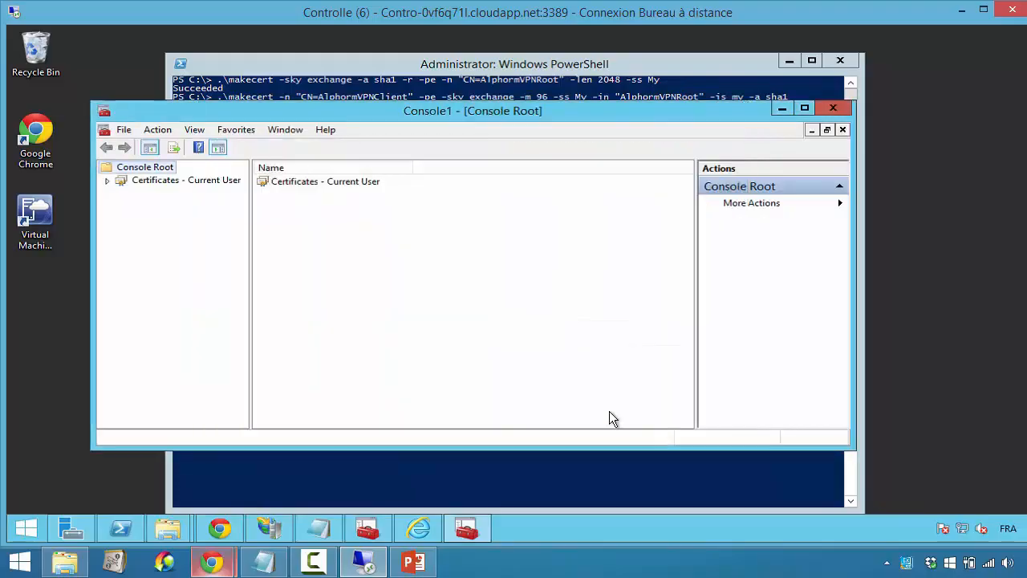
Open the current user's Personal certificate store and check the AlphormVPNRoot and AlphormVPNClient certificates
double_click(146, 182)
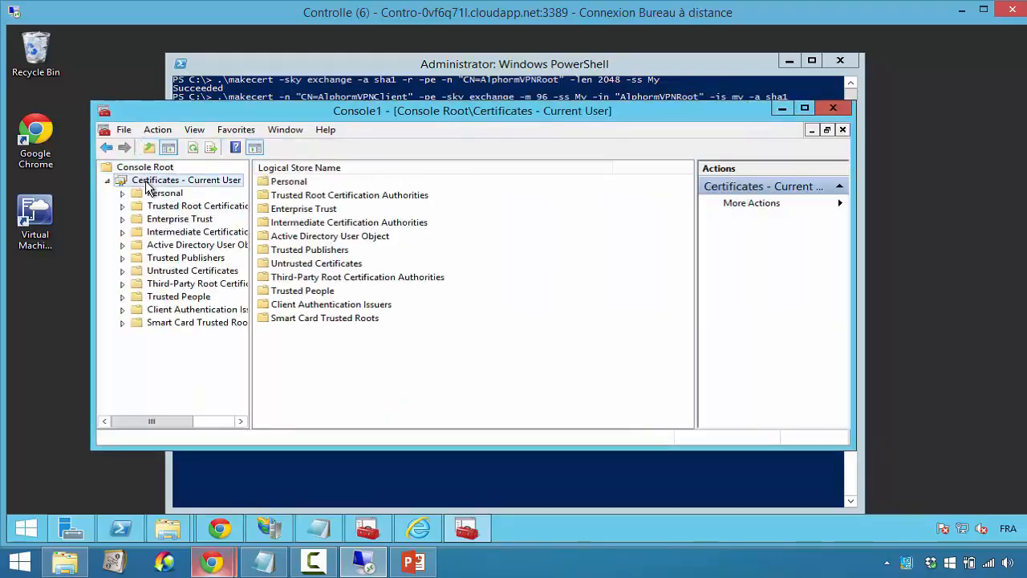
double_click(298, 184)
double_click(298, 183)
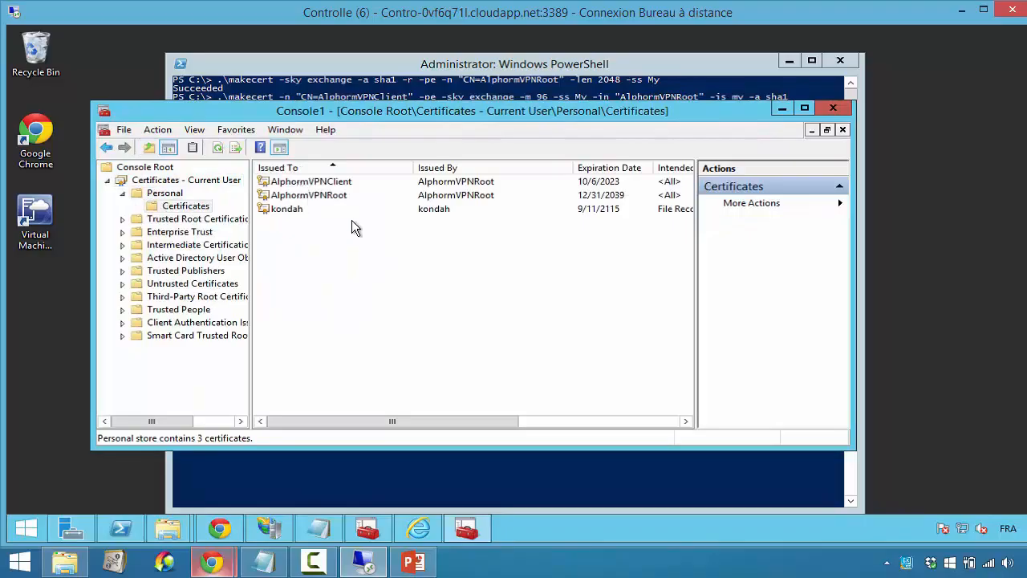
click(339, 194)
click(342, 183)
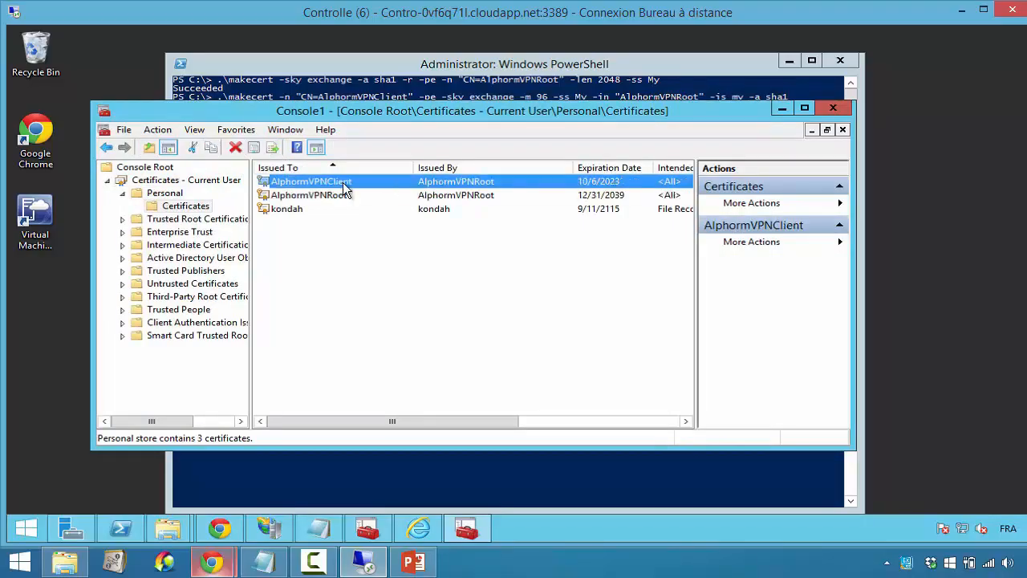
click(500, 282)
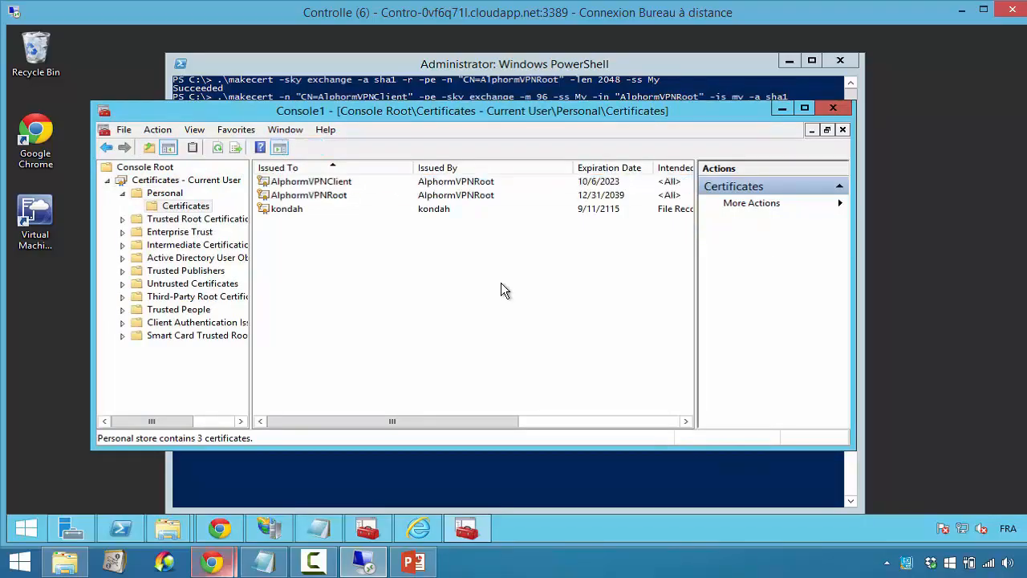
Start exporting the AlphormVPNRoot certificate without its private key, in DER encoded binary X.509 (.CER) format
right_click(331, 181)
right_click(313, 196)
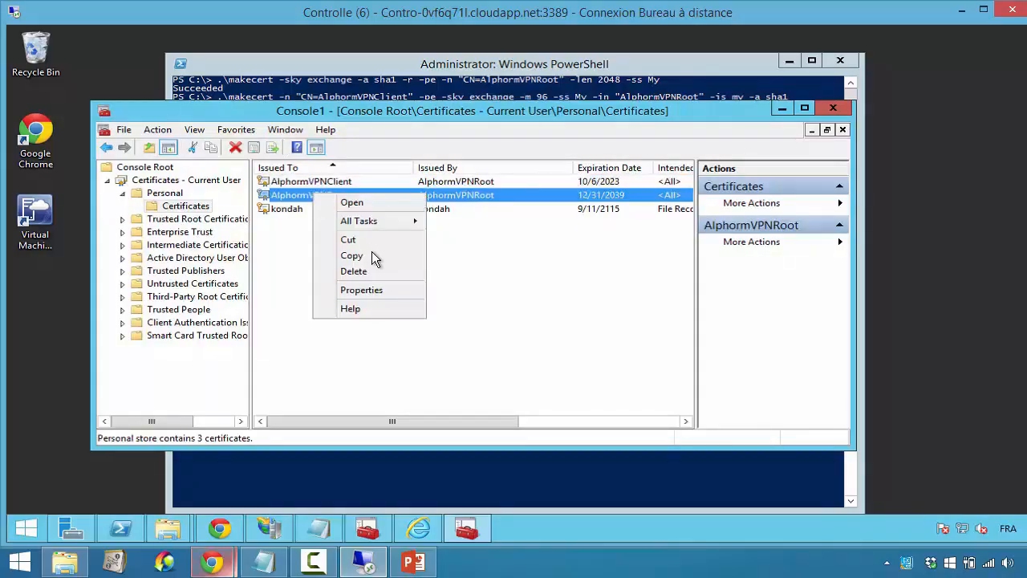
mouse_move(392, 222)
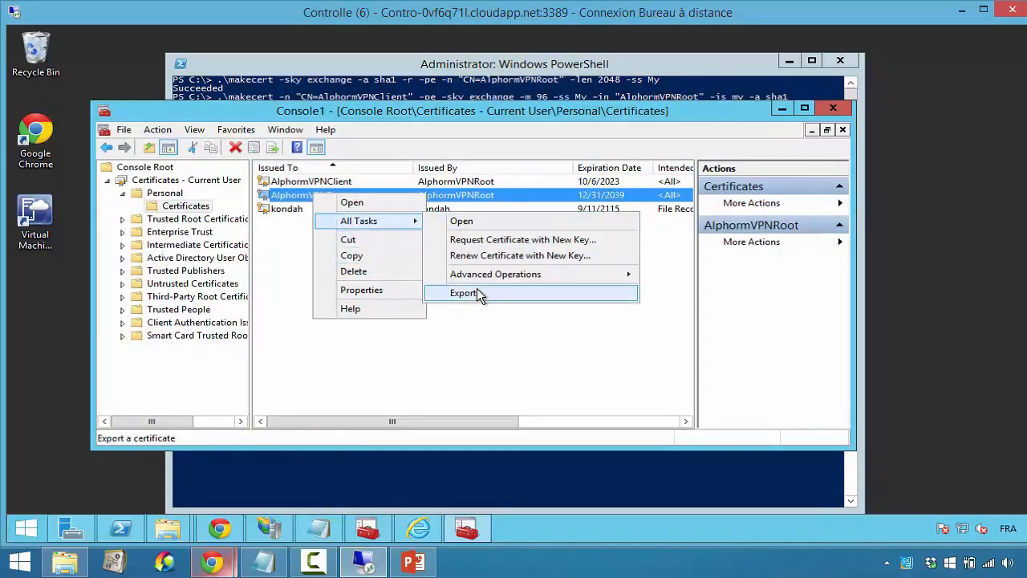
click(476, 293)
click(603, 441)
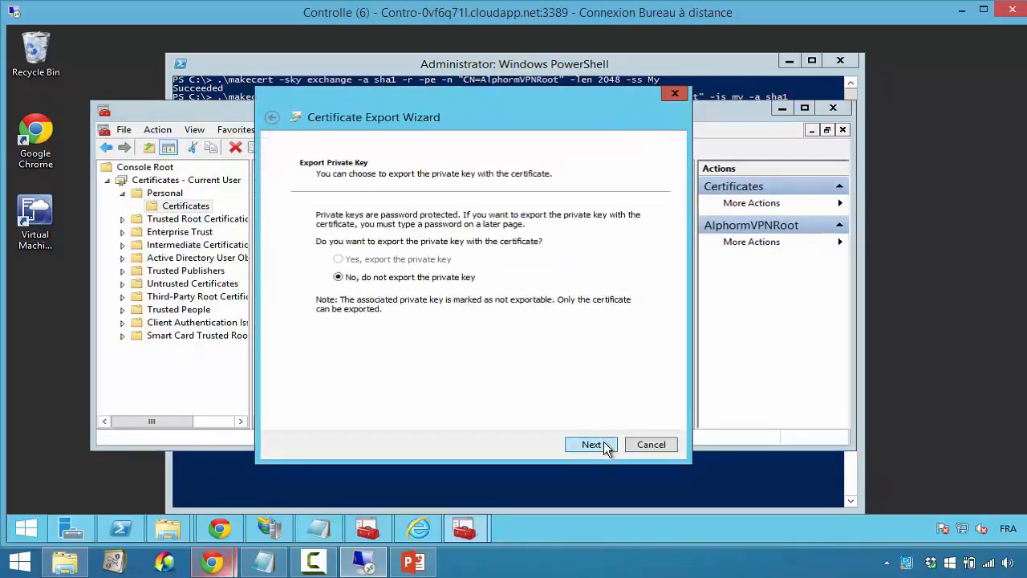
click(604, 443)
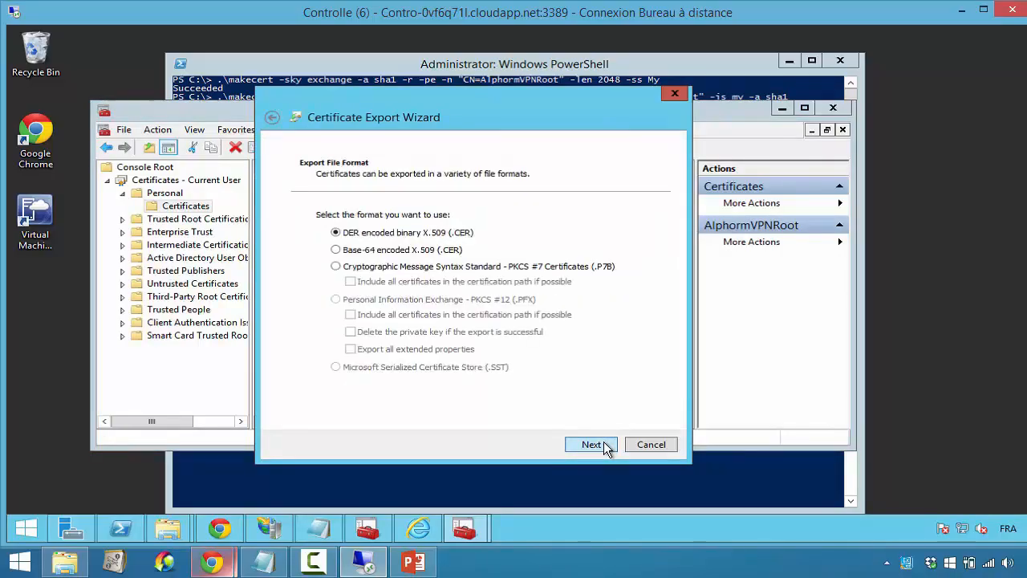
click(604, 443)
Save the exported root certificate to the Desktop as Root-VPN and complete the export
click(630, 232)
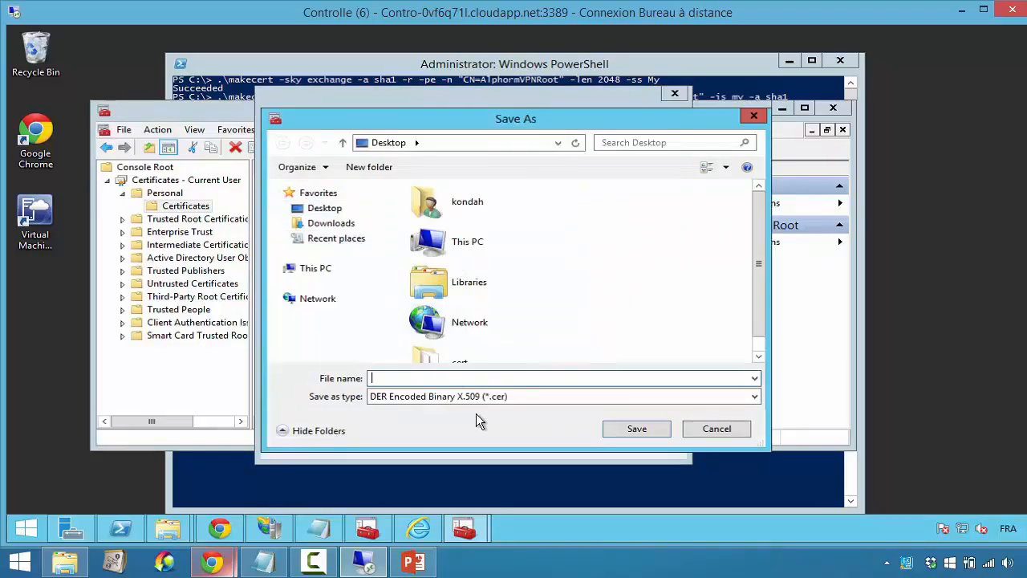
text(Root-VPN)
key(Return)
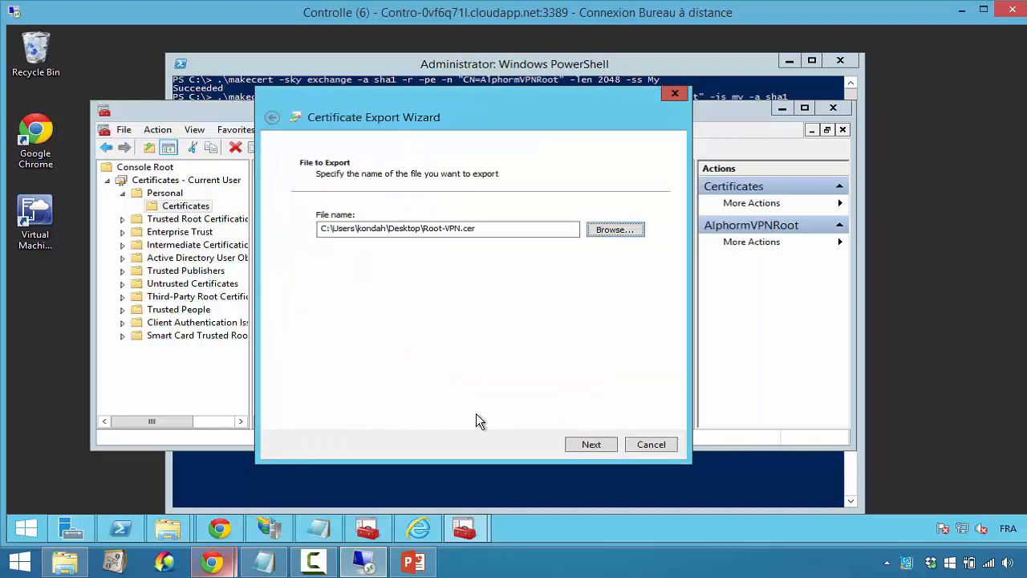
click(589, 444)
click(589, 444)
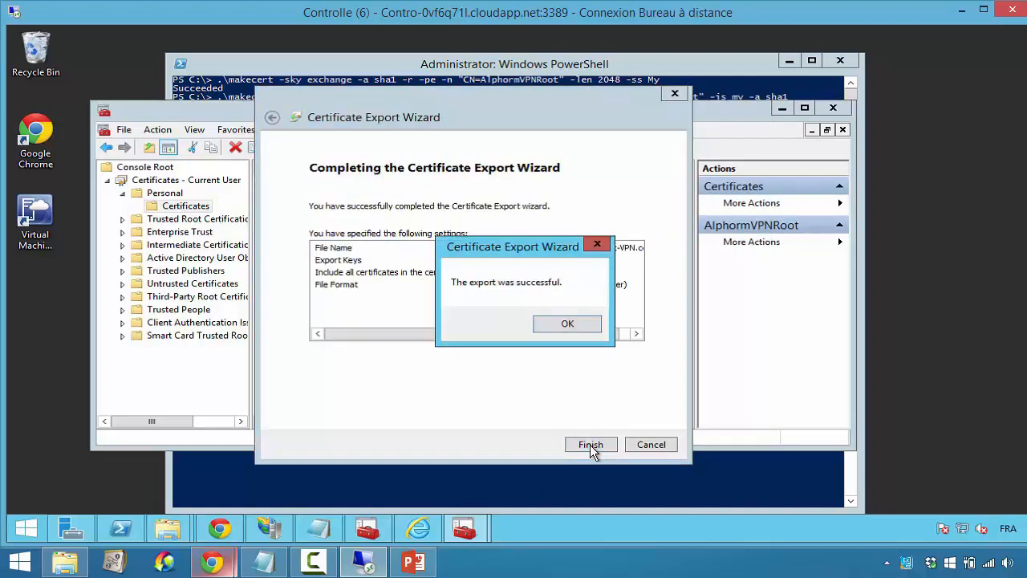
click(567, 323)
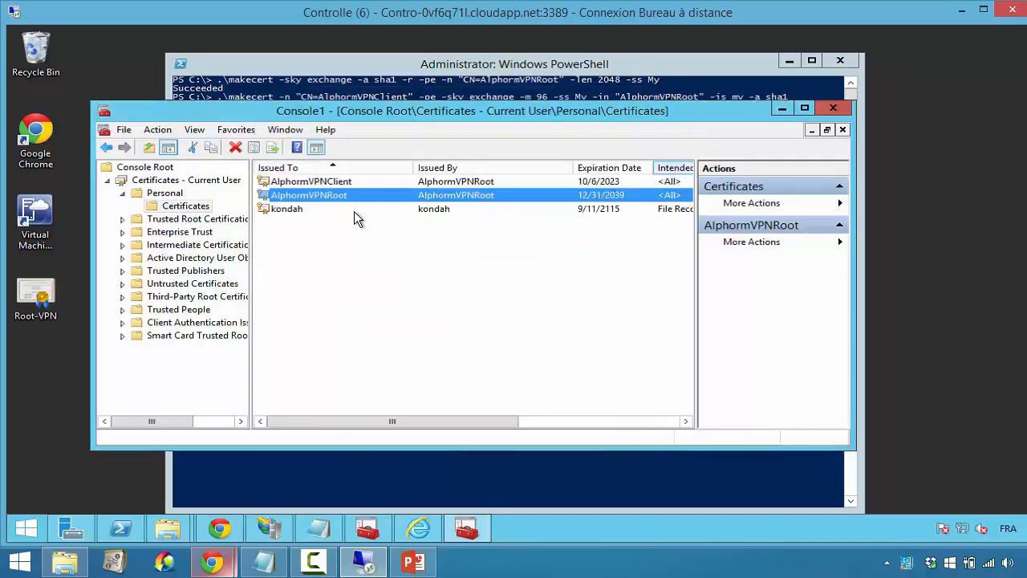
Start exporting the AlphormVPNClient certificate with its private key, as PKCS #12 (.PFX) including all certificates in the certification path
right_click(291, 216)
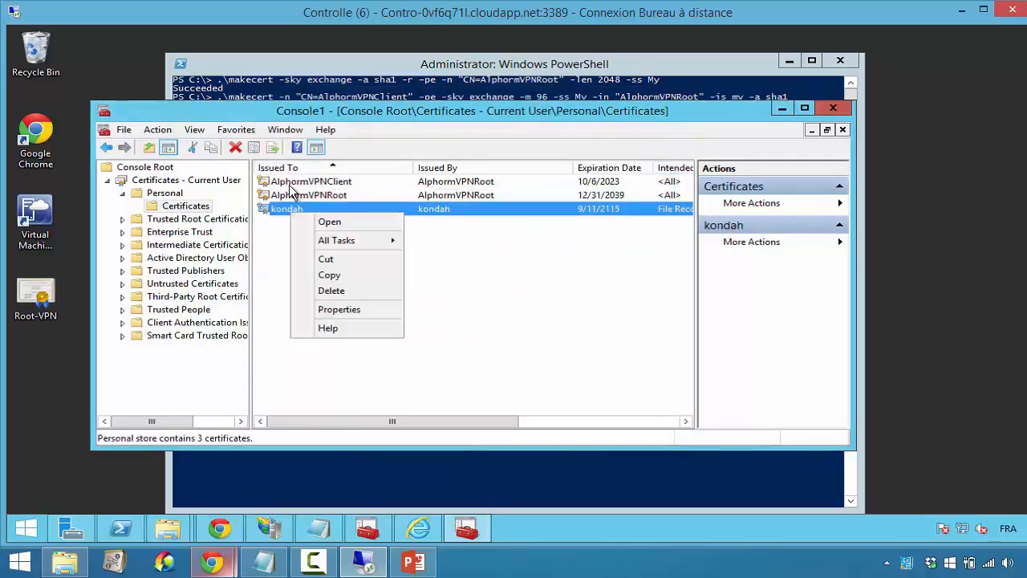
right_click(289, 186)
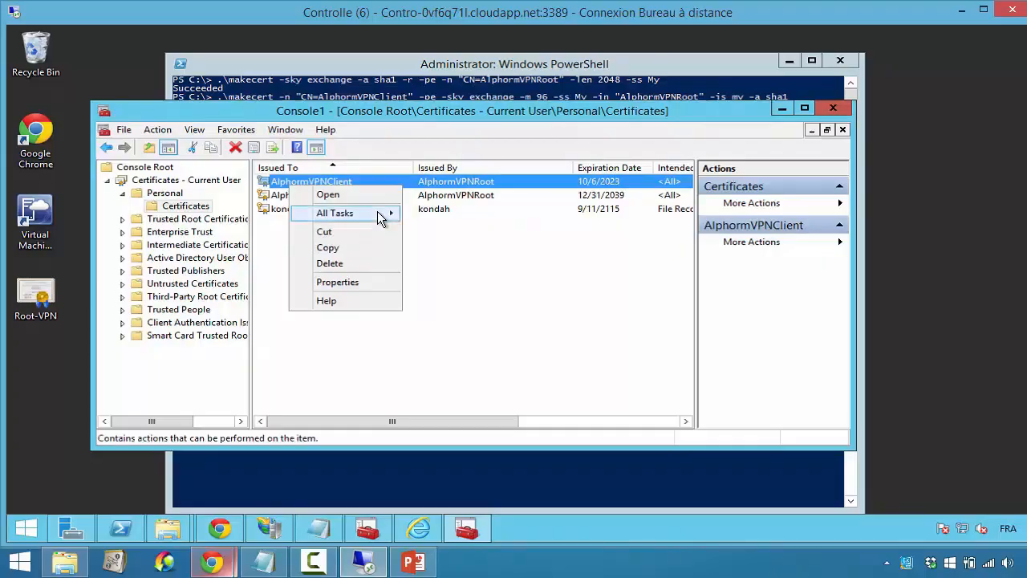
mouse_move(377, 213)
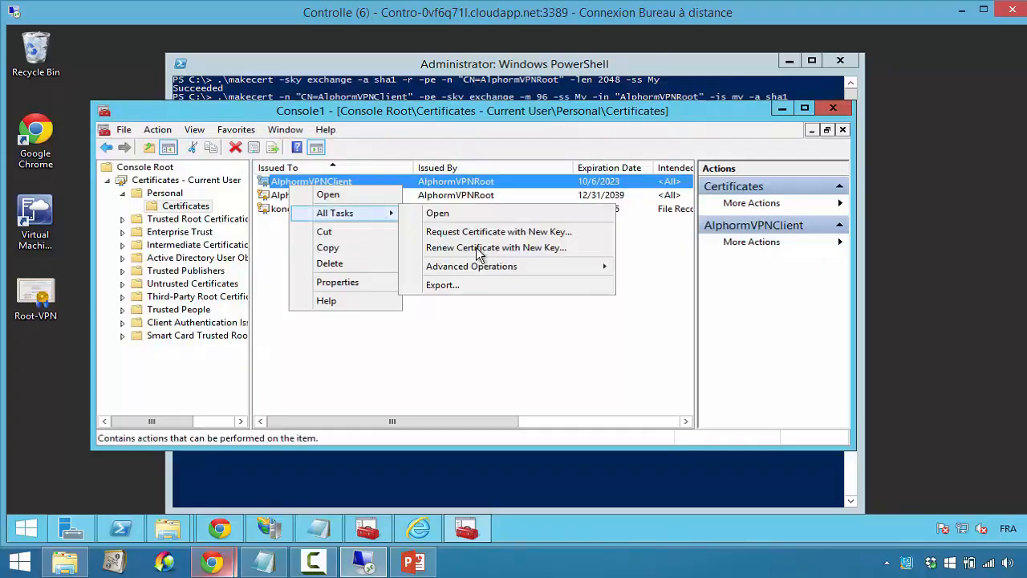
click(490, 287)
click(589, 445)
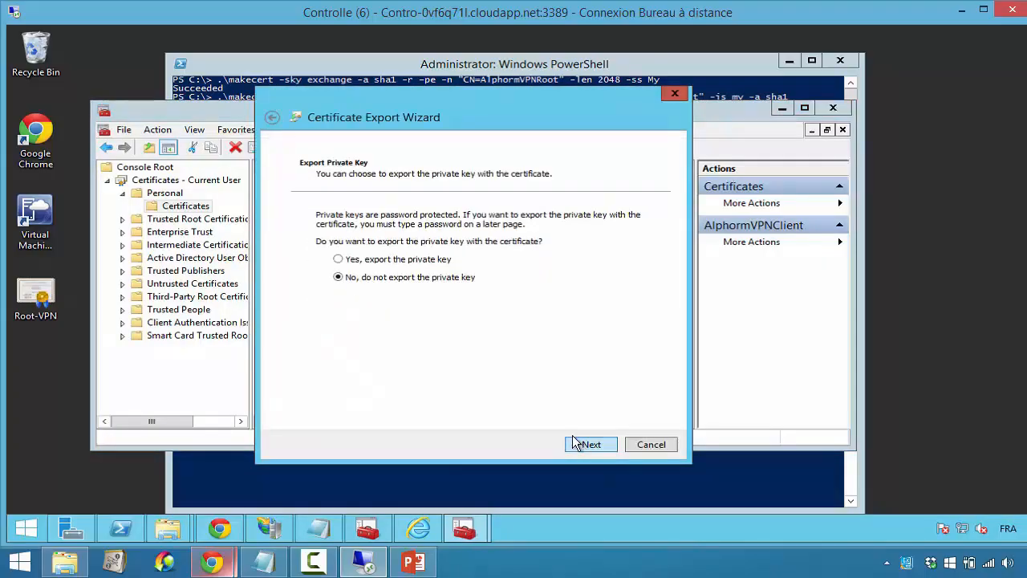
click(593, 446)
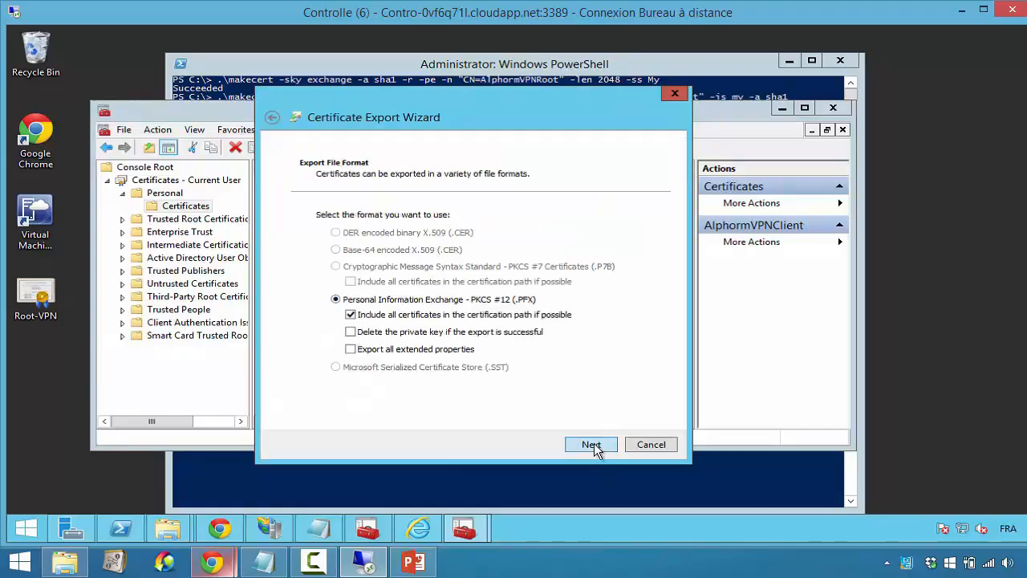
click(593, 442)
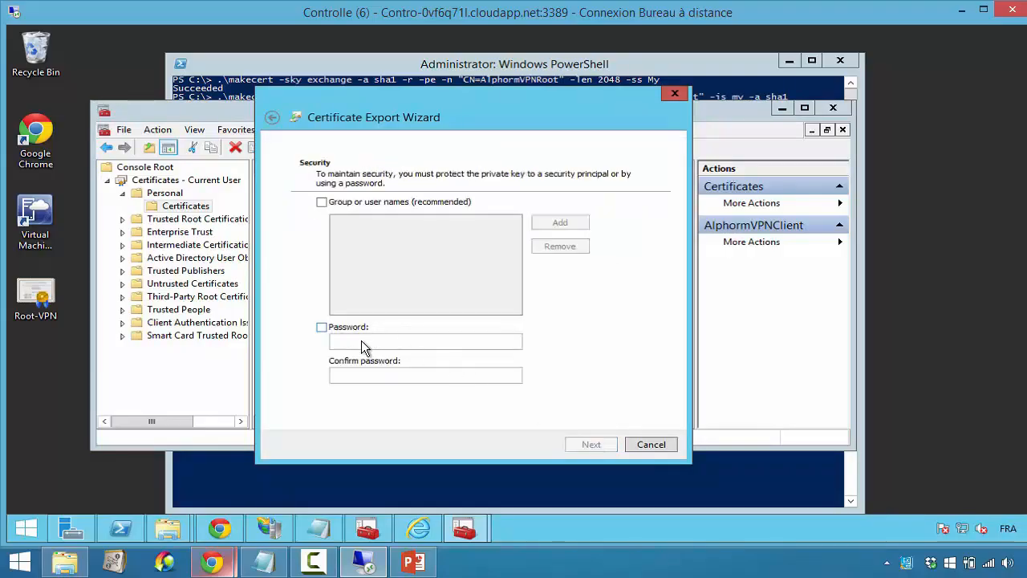
Protect the exported private key with a password, filling in matching password and confirmation fields
click(321, 327)
text(•••••)
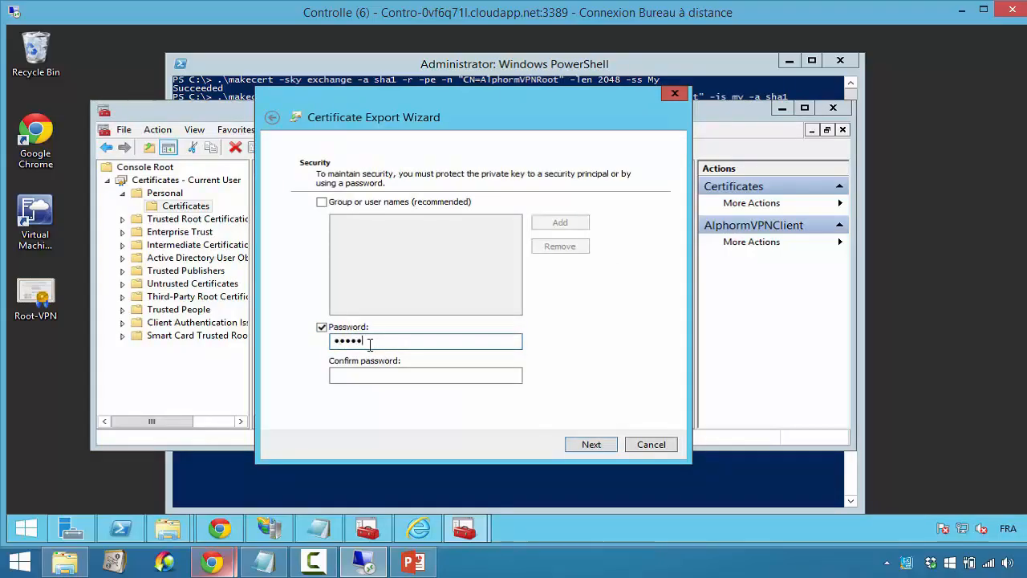
text(•••••)
key(Tab)
text(•••••••)
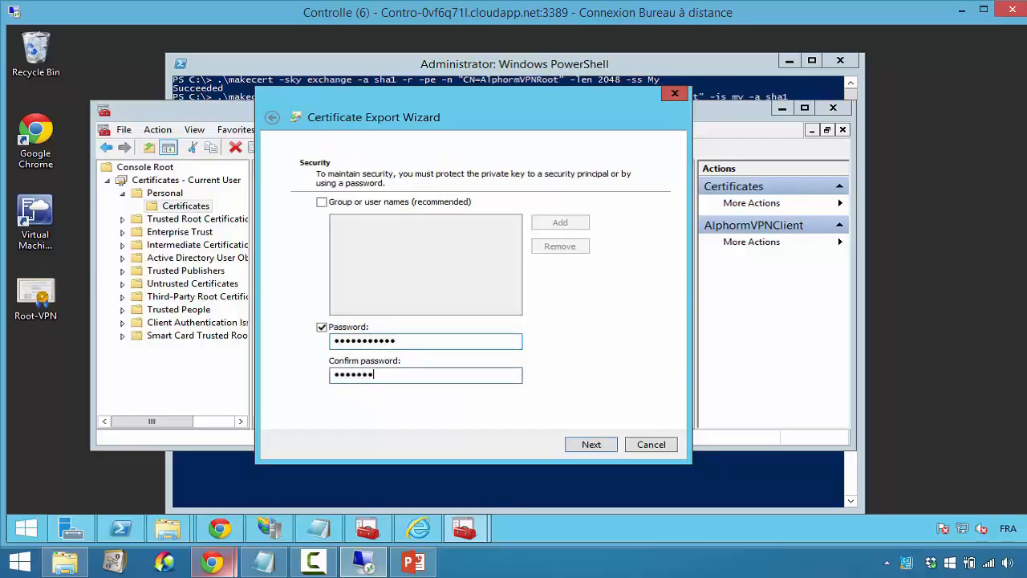
text(•••••)
double_click(423, 343)
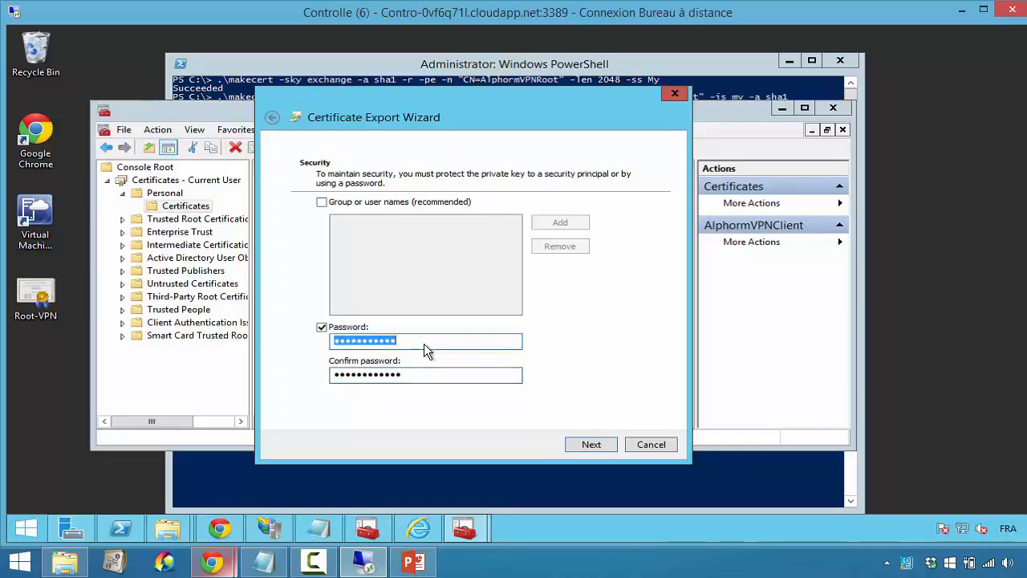
text(••••••••••••)
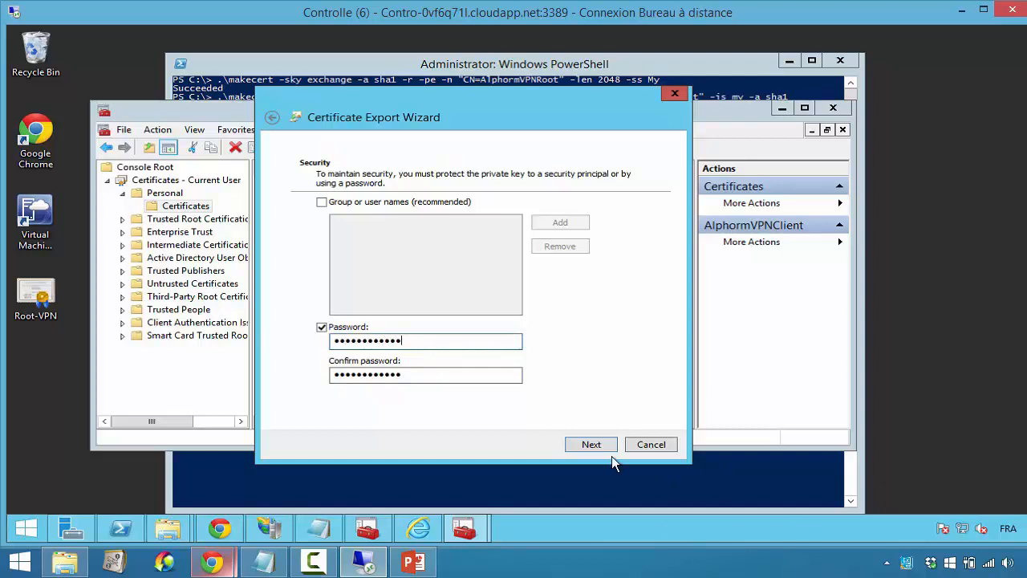
Save the exported client certificate to the Desktop as Client-VPN and complete the export
click(603, 442)
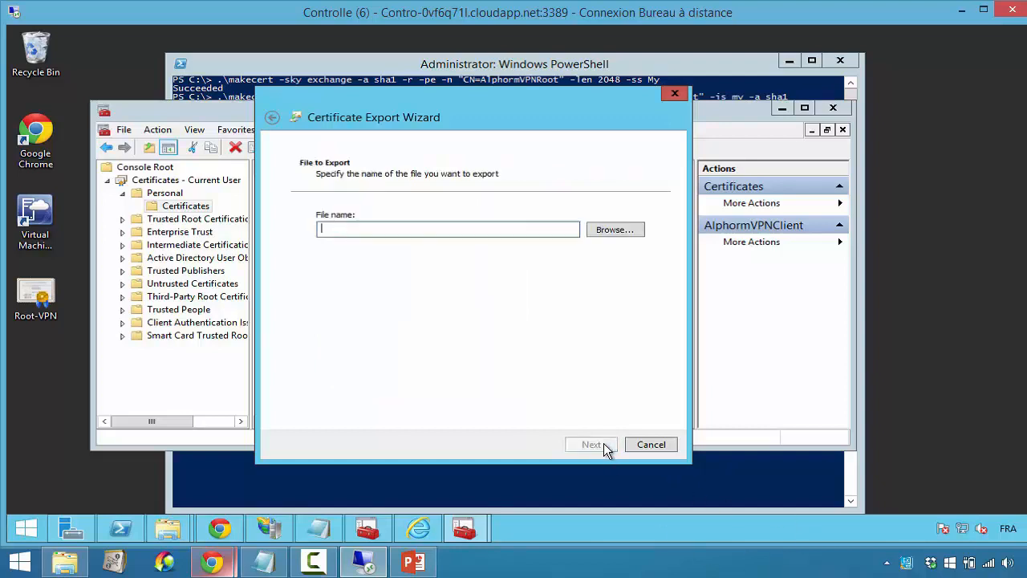
click(607, 231)
text(Cli)
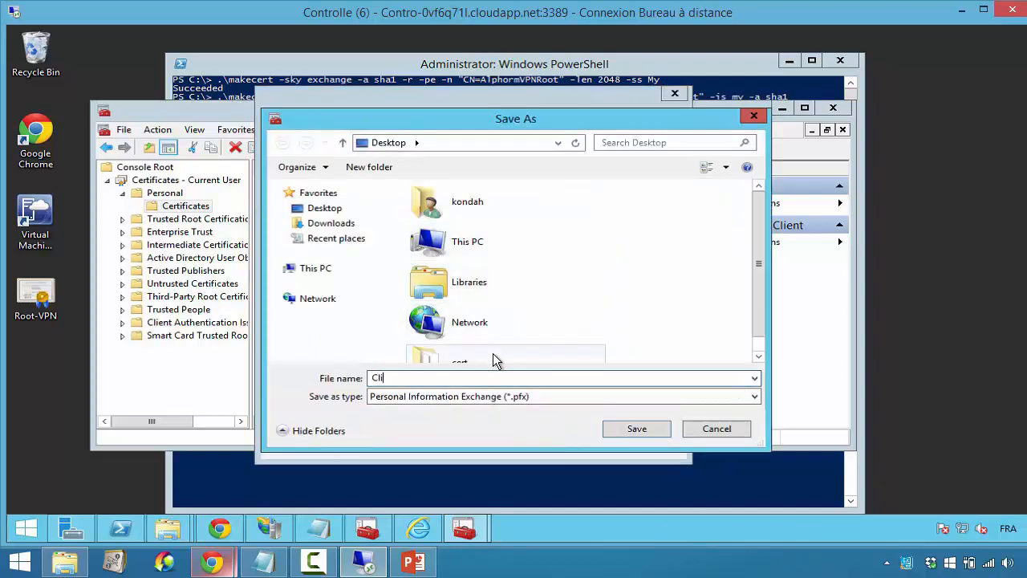
text(ent-VPN)
key(Return)
click(588, 444)
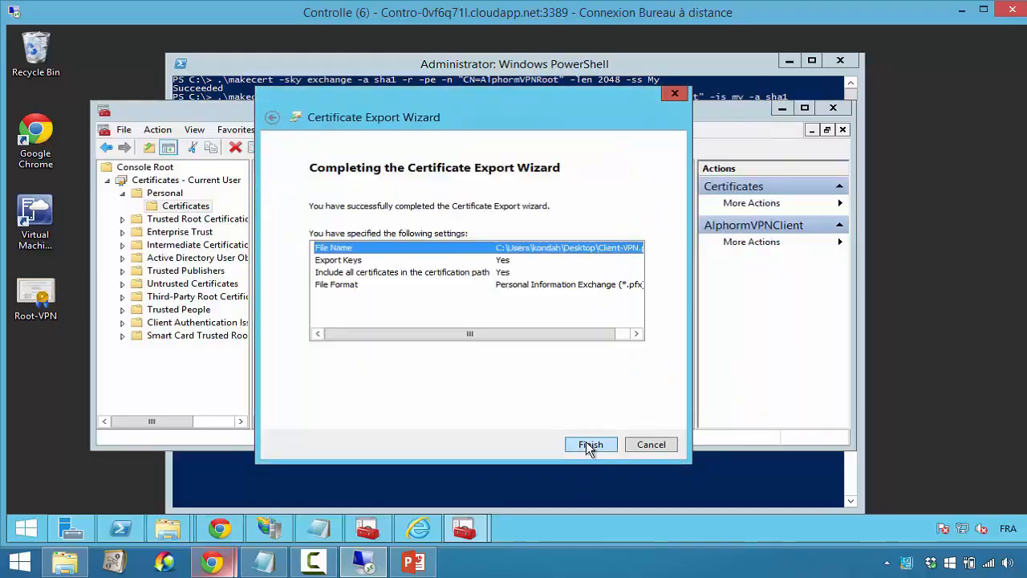
click(588, 444)
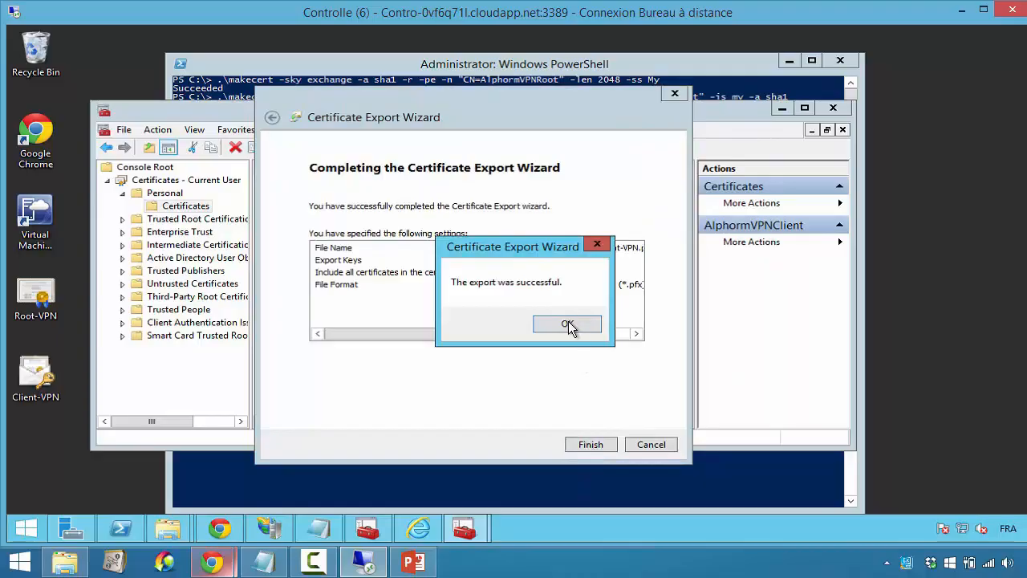
click(568, 323)
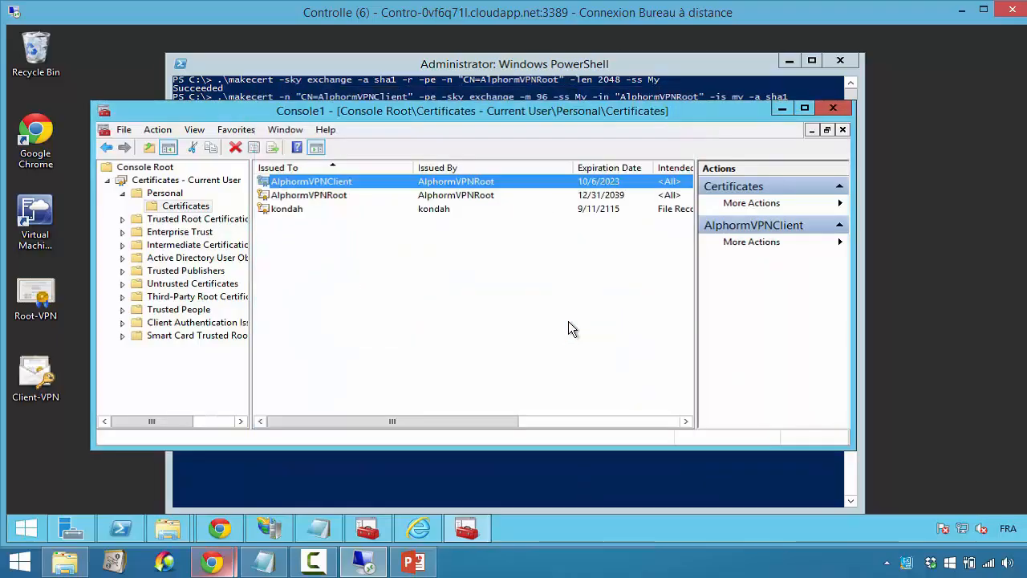
Minimize the certificates console and the PowerShell window to switch to the Azure portal in Chrome
click(843, 108)
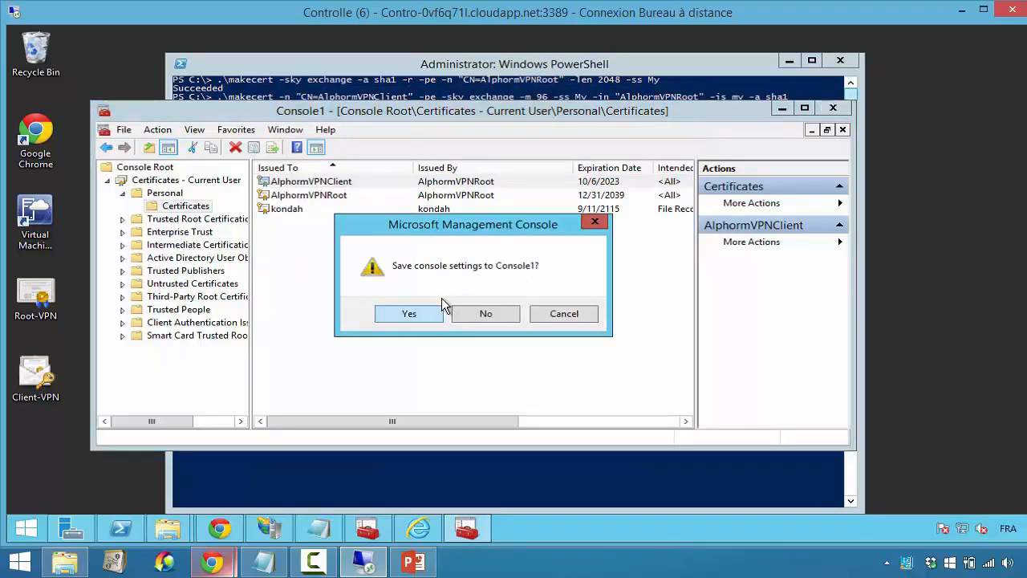
click(594, 223)
click(782, 107)
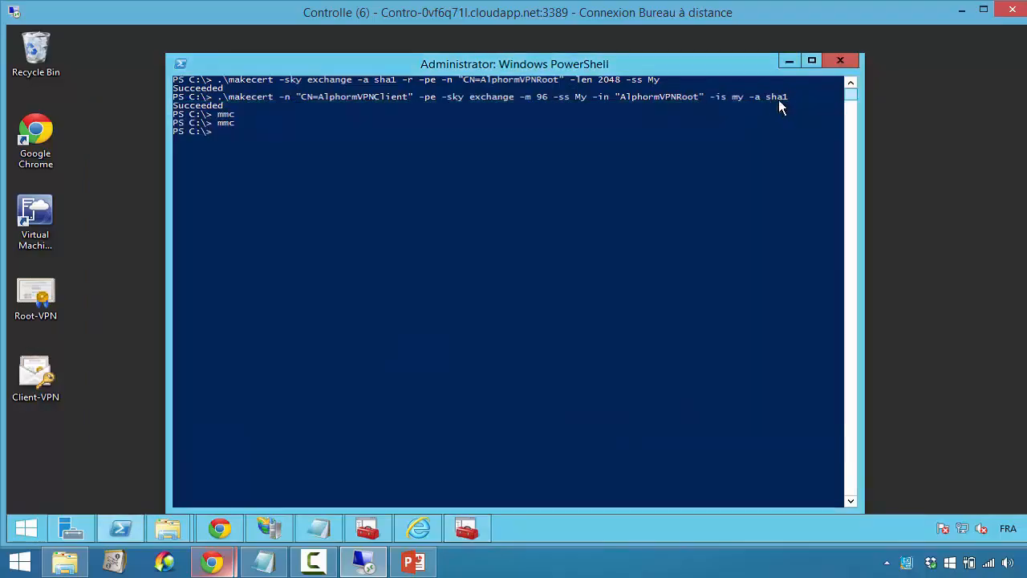
click(787, 62)
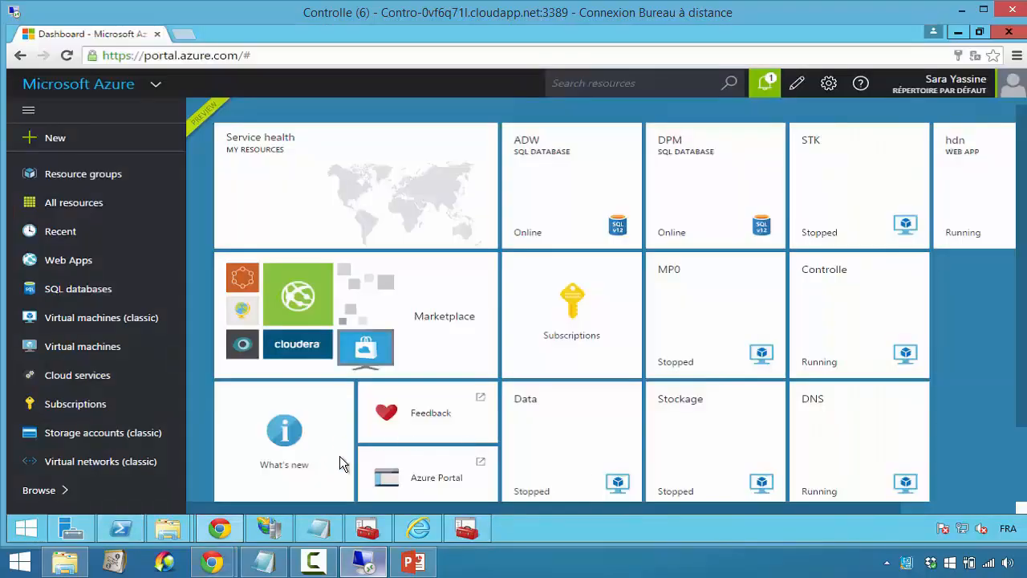
Open the classic virtual network Stockage-1 and start a new VPN connection from its gateway
mouse_move(234, 153)
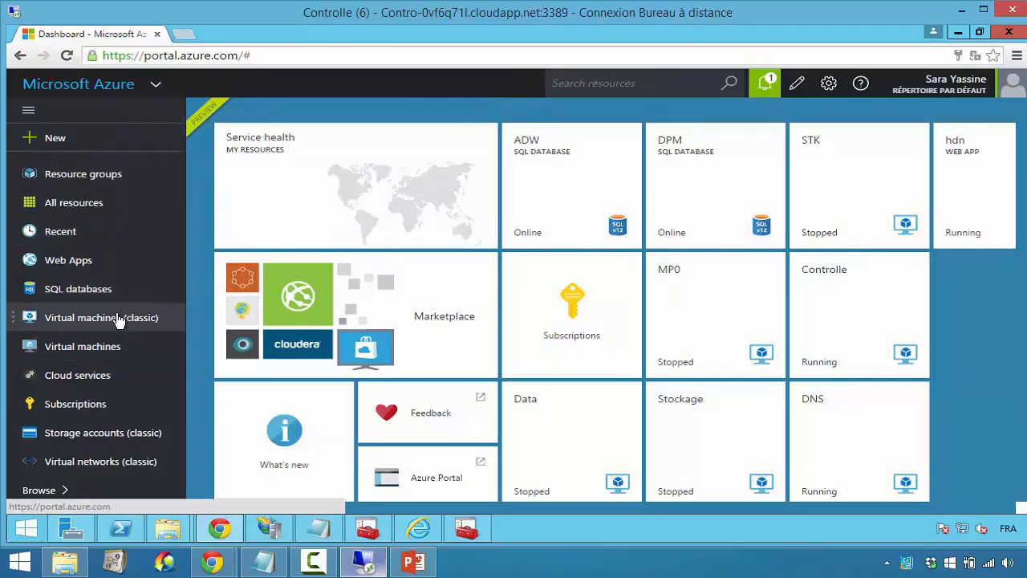
click(98, 456)
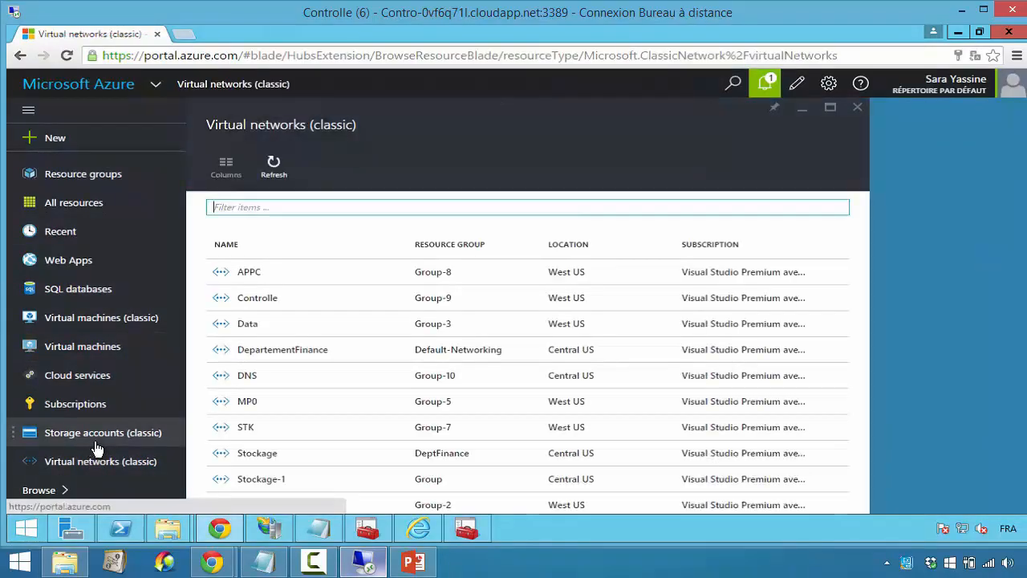
scroll(306, 391, down, 2)
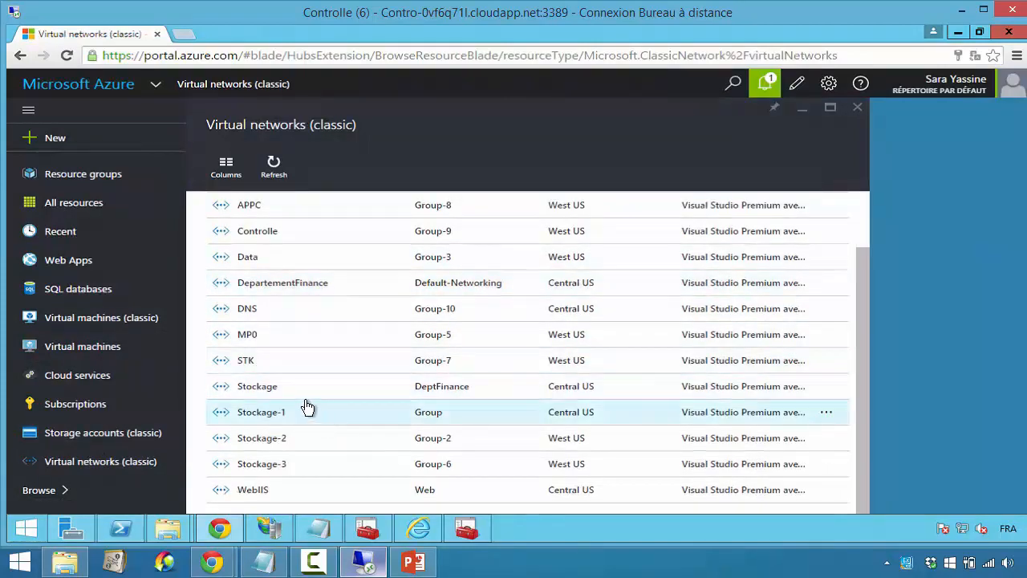
click(294, 414)
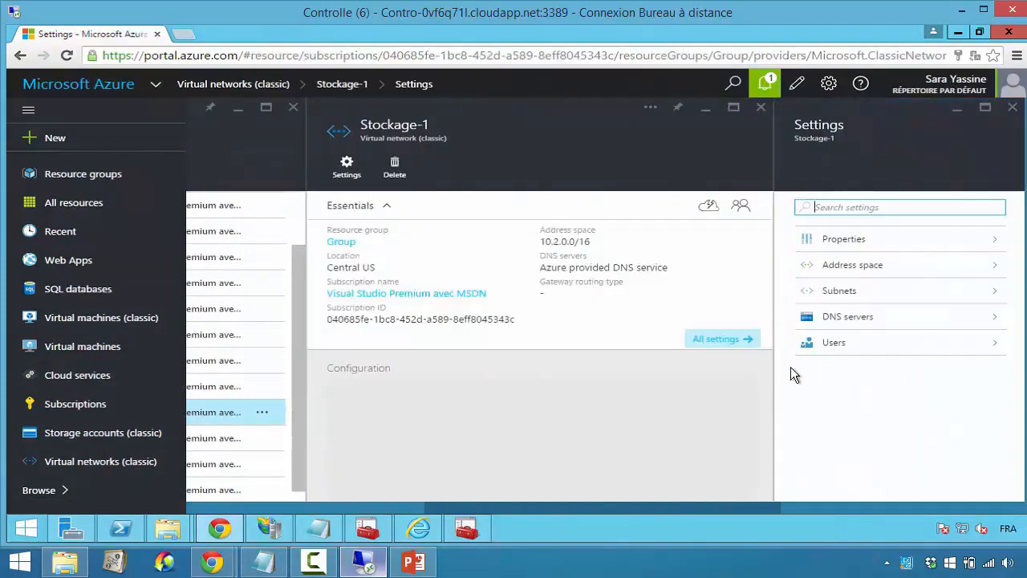
drag(763, 359, 764, 373)
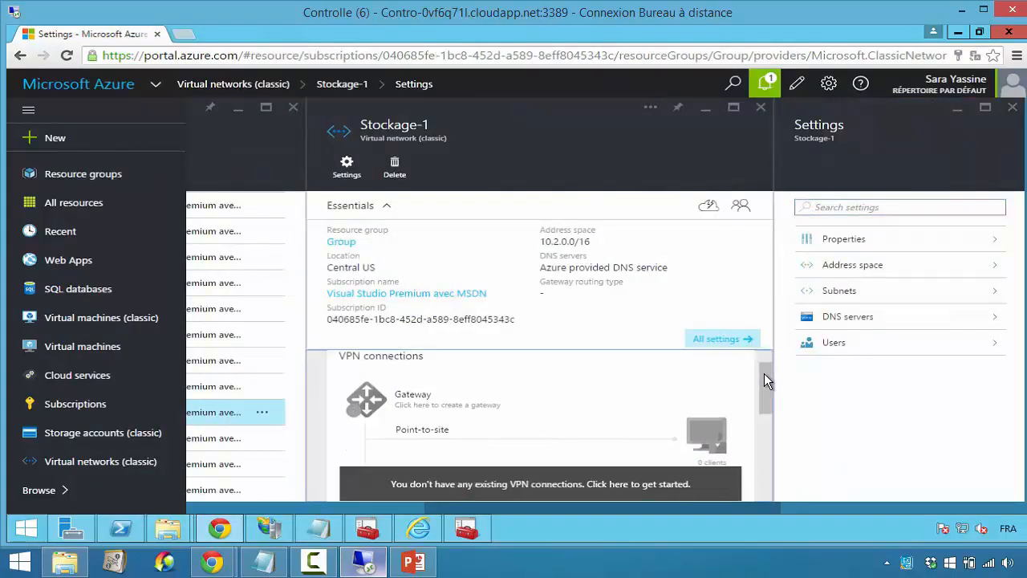
click(520, 399)
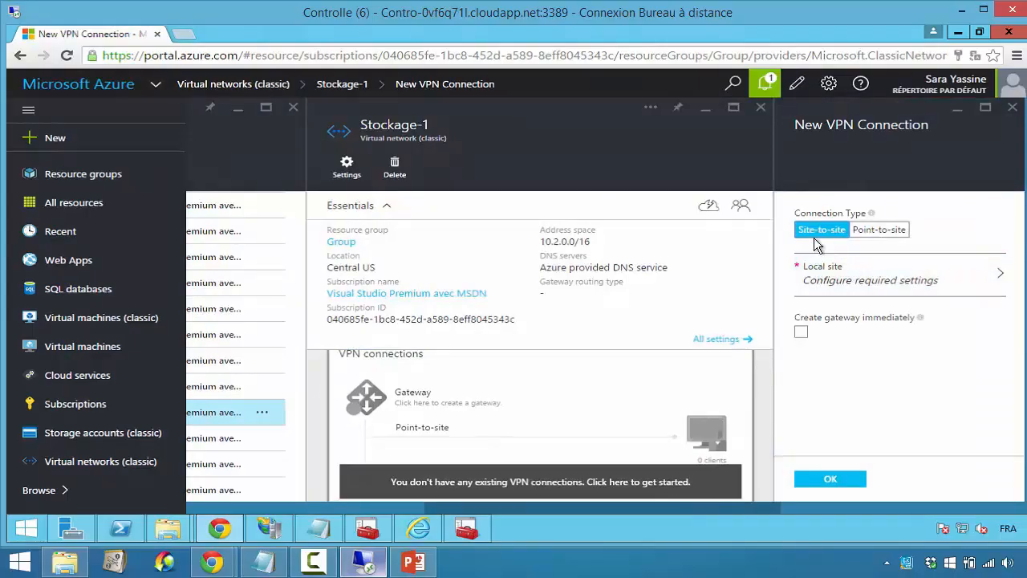
Configure the local site as VPNSS with VPN gateway IP address 40.118.135.96 and client address space 192.168.0.0/16
click(888, 284)
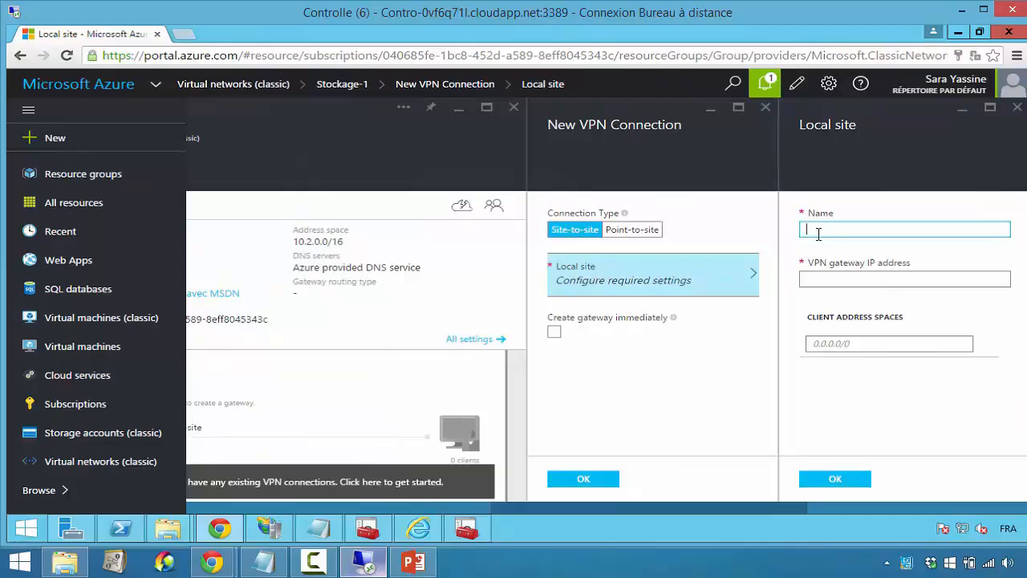
text(VPNSS)
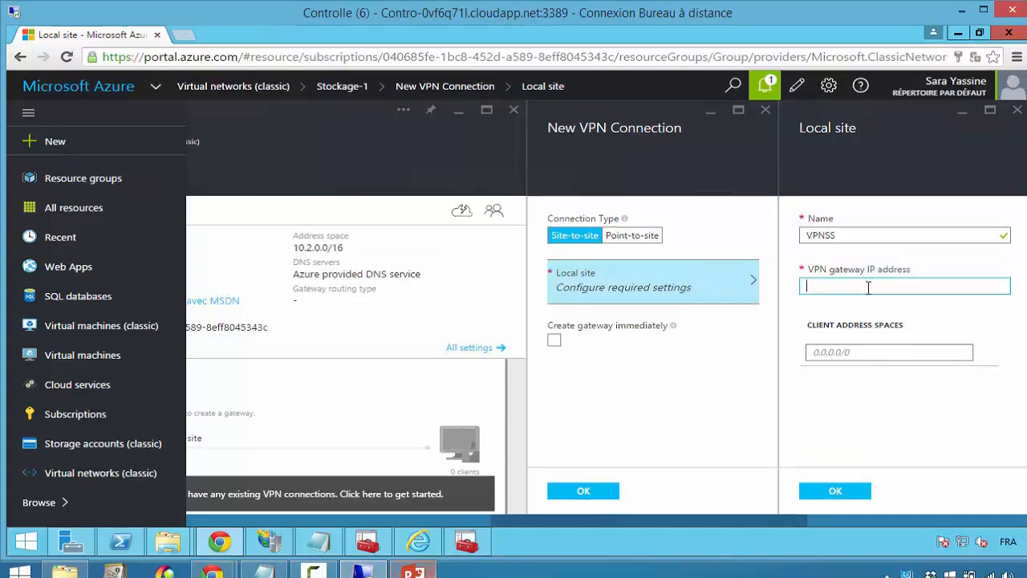
text(40.118.135.96)
click(872, 352)
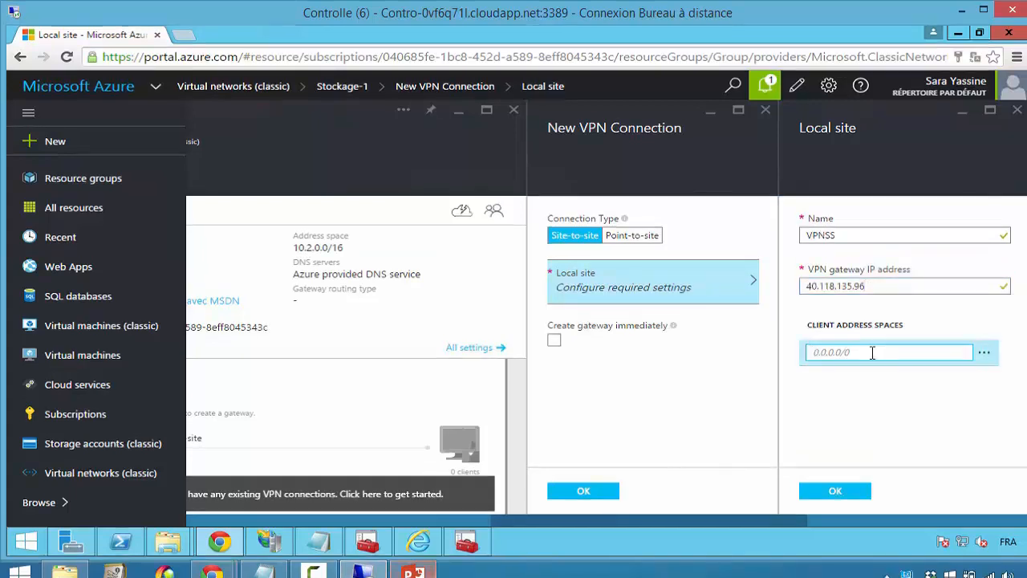
text(192.1)
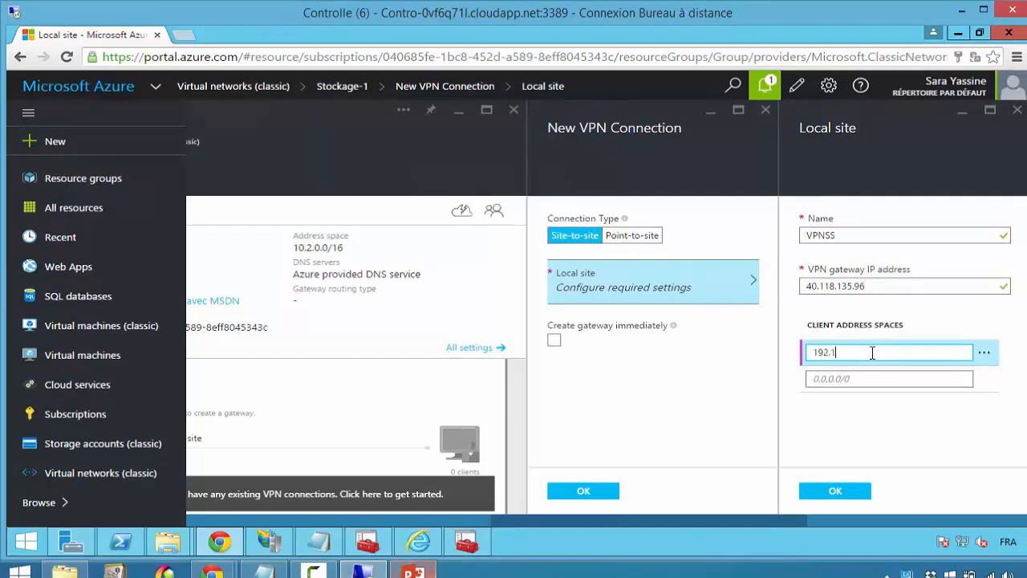
text(68.0.0/16)
click(853, 491)
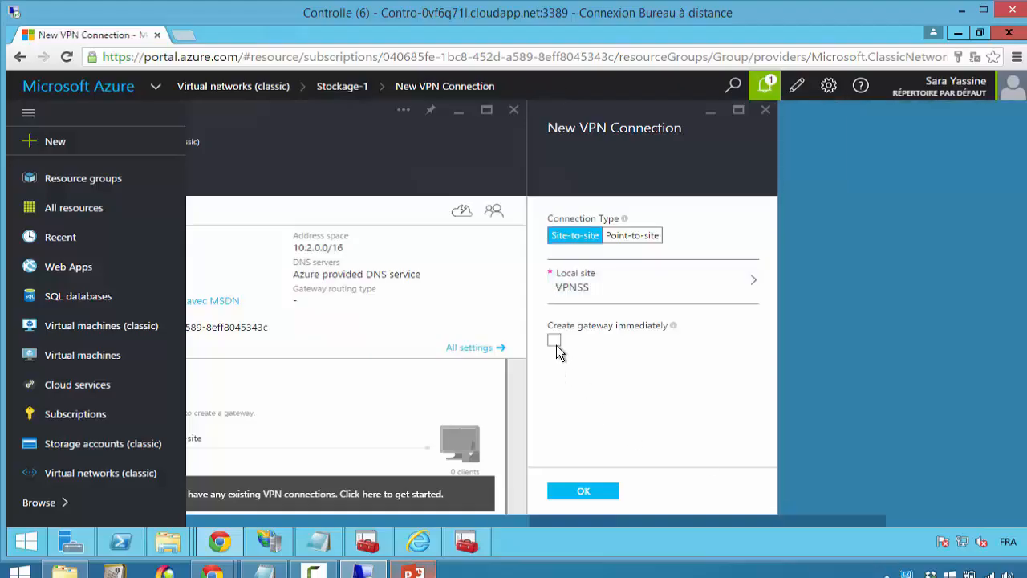
Create the site-to-site connection with immediate gateway creation enabled, and check its deployment in the notifications
click(555, 344)
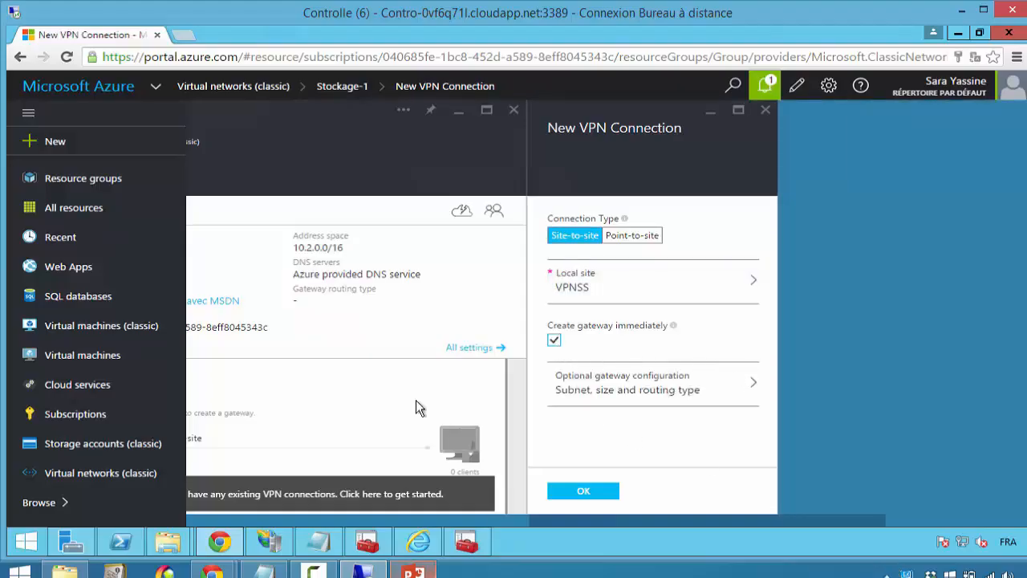
click(583, 491)
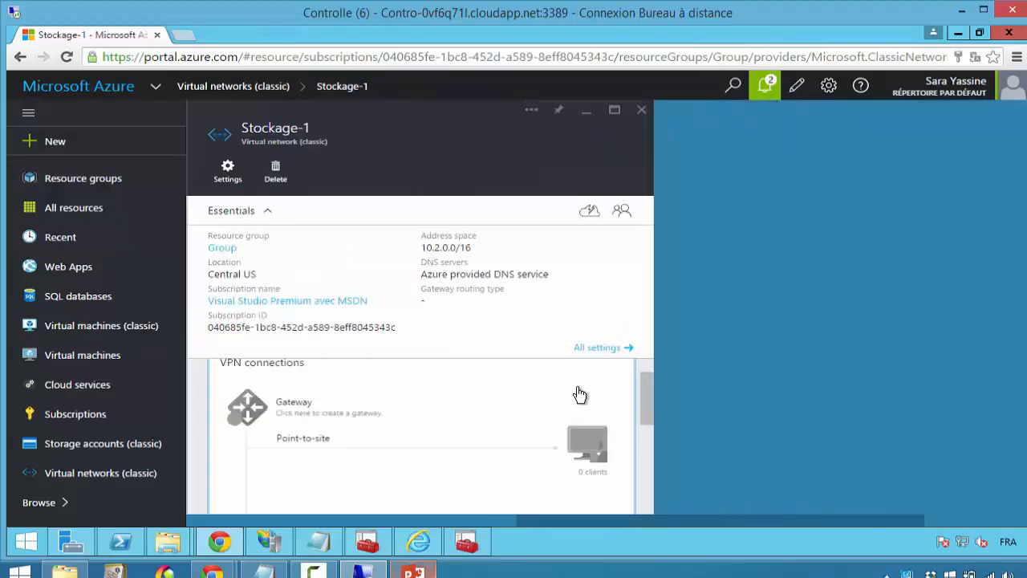
click(763, 84)
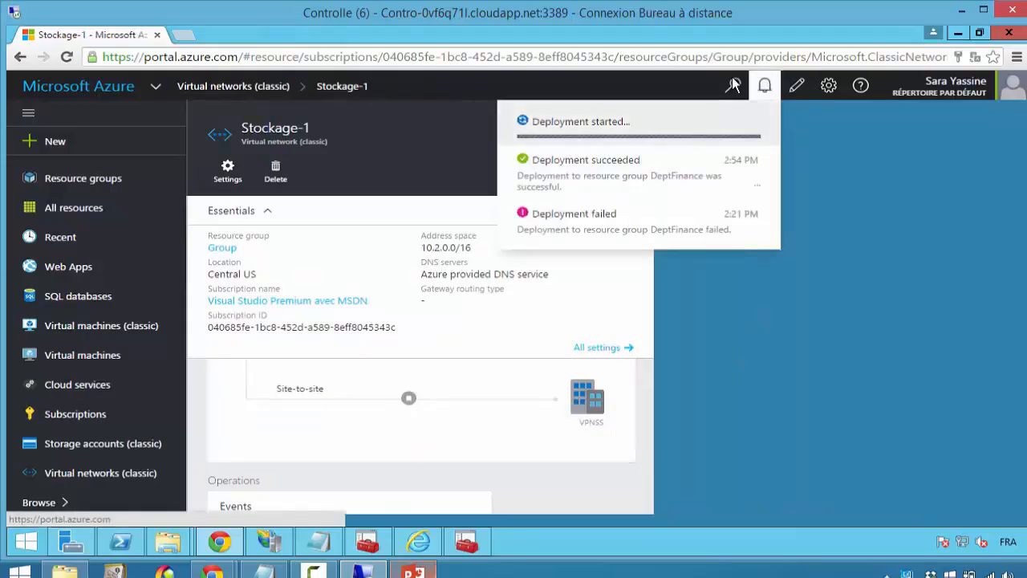
click(766, 86)
Open the VPN connections of the classic virtual network Stockage in the DeptFinance resource group
click(640, 120)
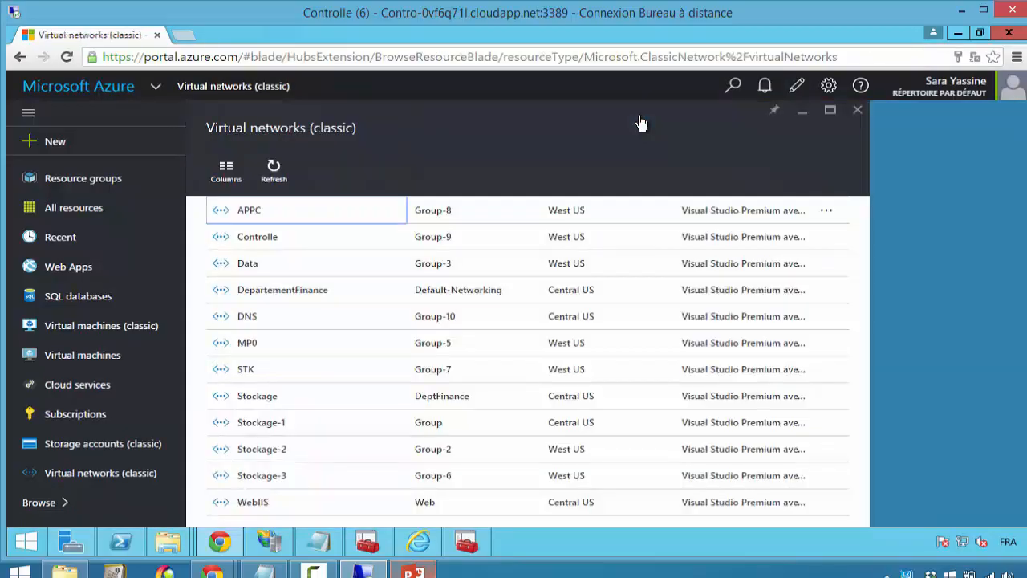
click(435, 396)
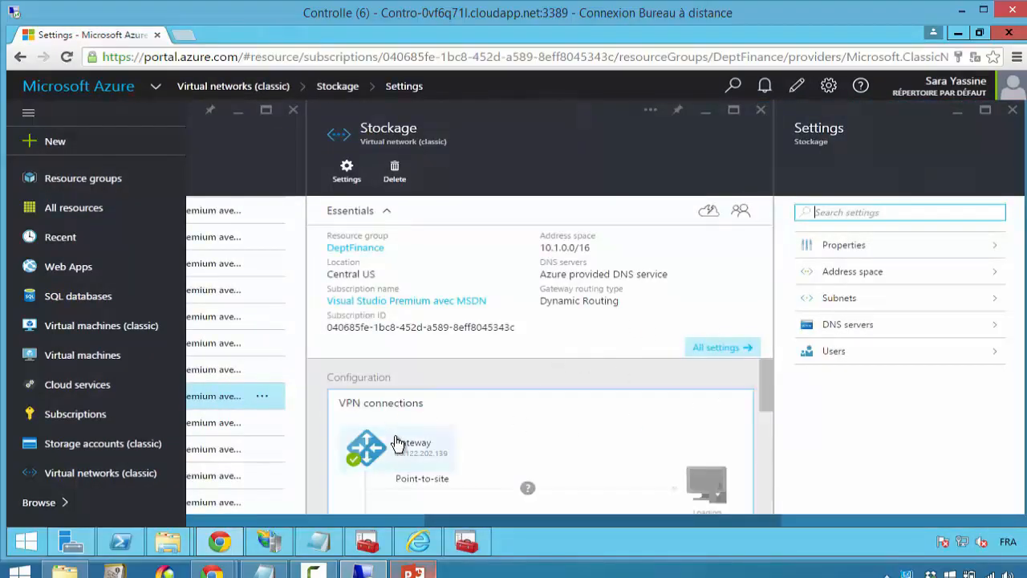
scroll(454, 475, down, 1)
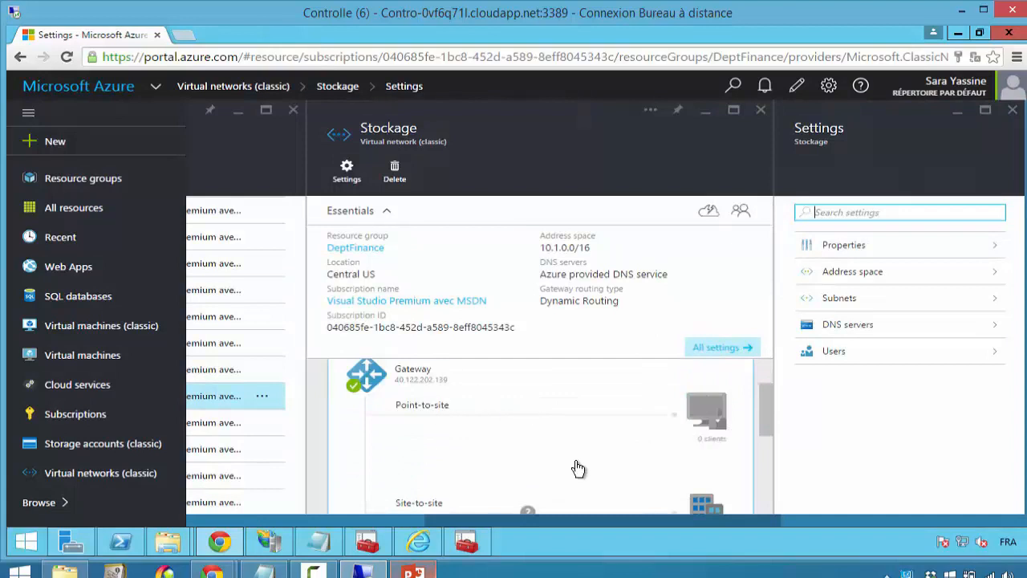
scroll(578, 470, down, 1)
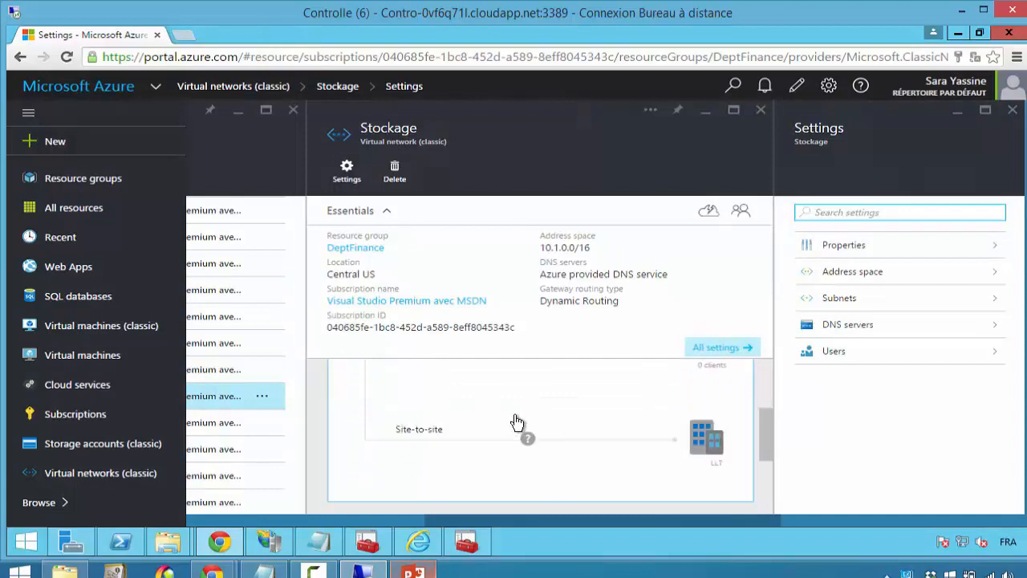
click(622, 452)
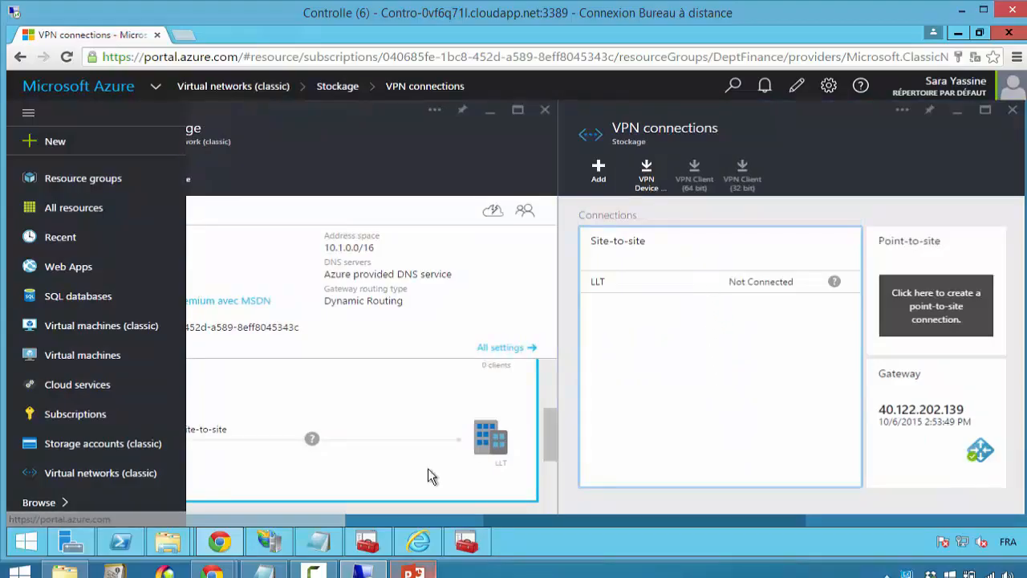
Download the VPN device script for Cisco Systems, Inc., ASA 5500 Series Adaptive Security Appliances, ASA Software 8.3
click(646, 186)
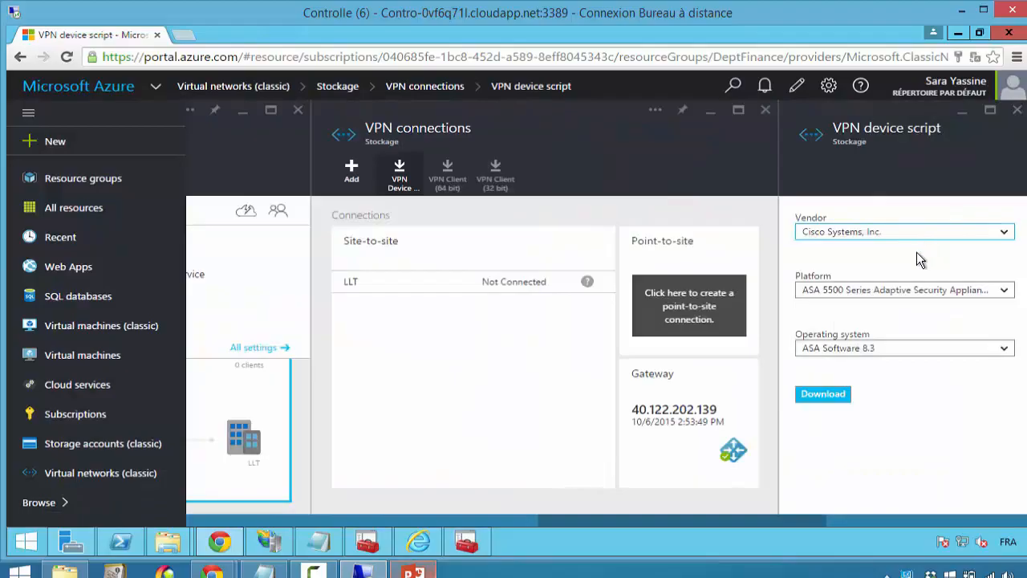
click(931, 298)
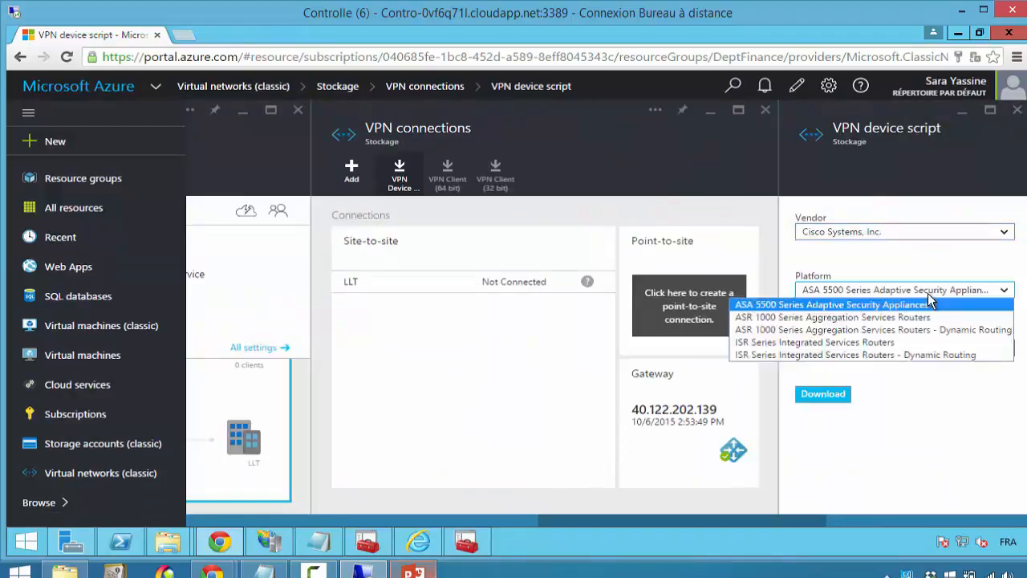
click(928, 294)
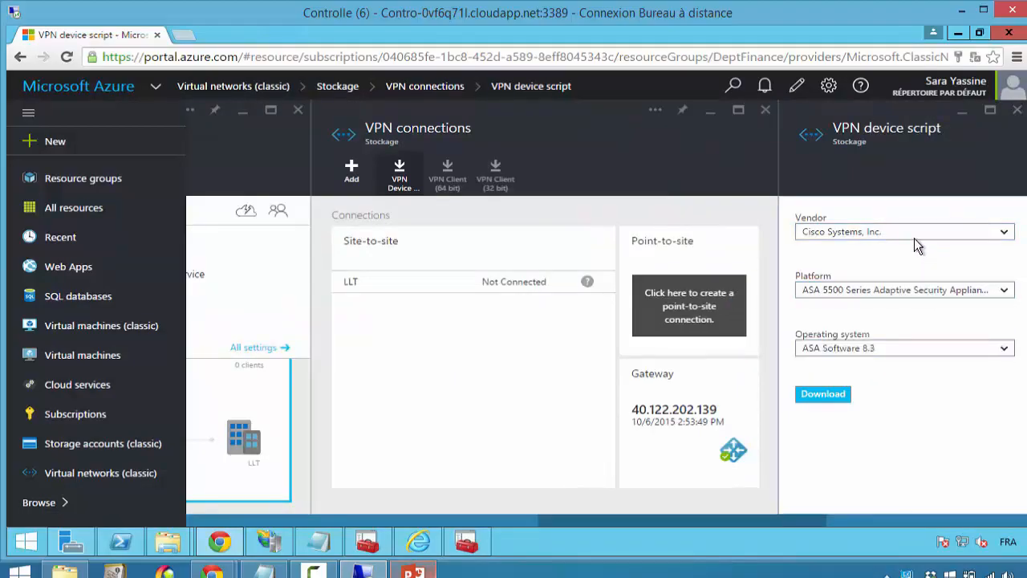
click(914, 229)
click(914, 229)
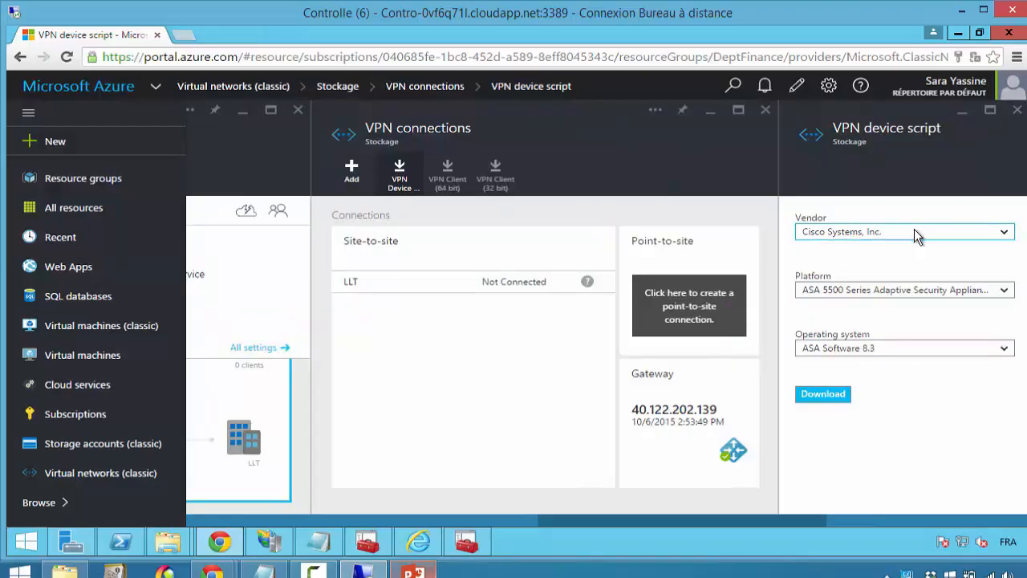
click(836, 396)
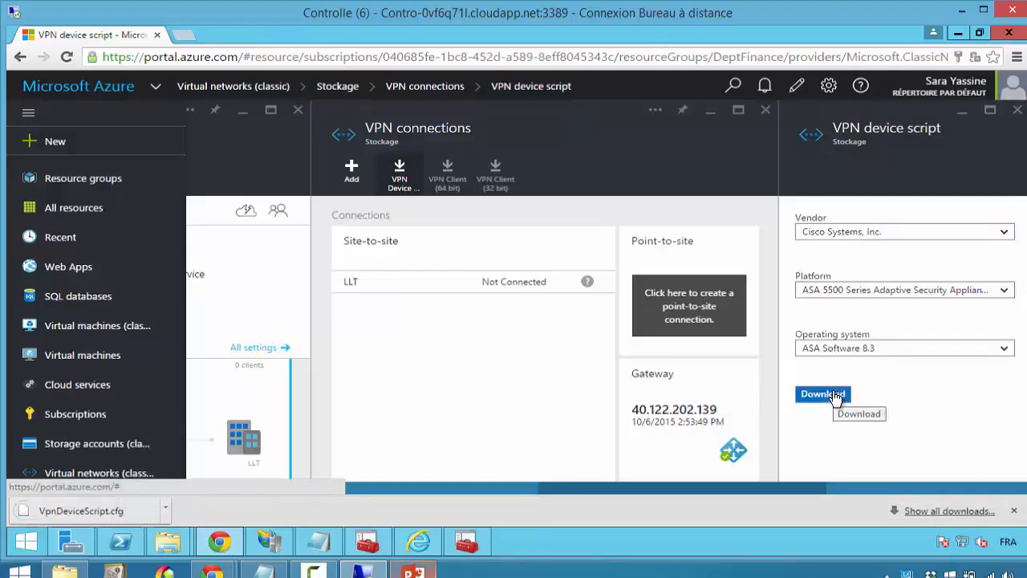
Open the downloaded VpnDeviceScript.cfg and examine its ACL, NAT, IKE, IPSec, crypto map and tunnel configuration sections
click(116, 511)
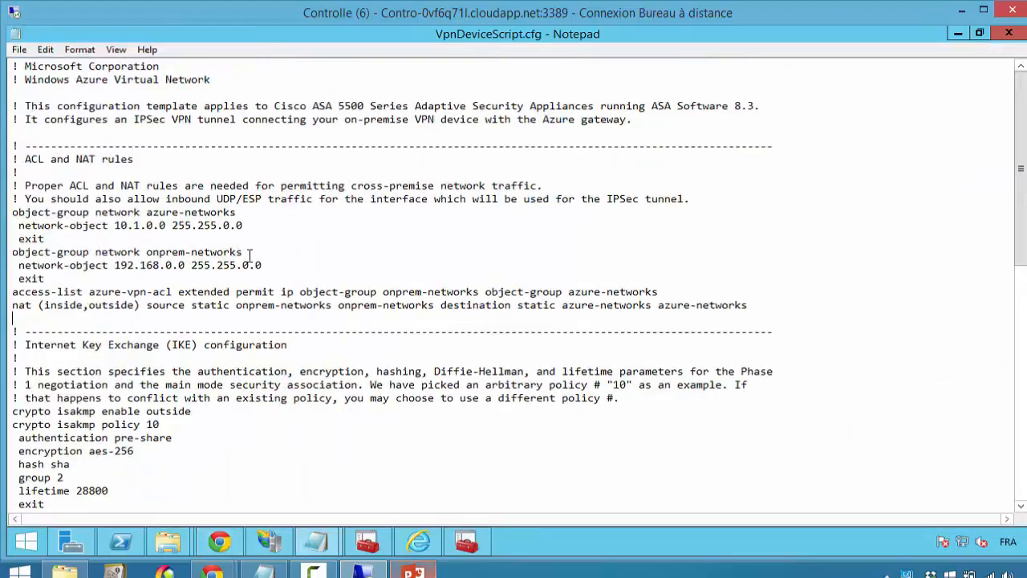
scroll(287, 250, down, 10)
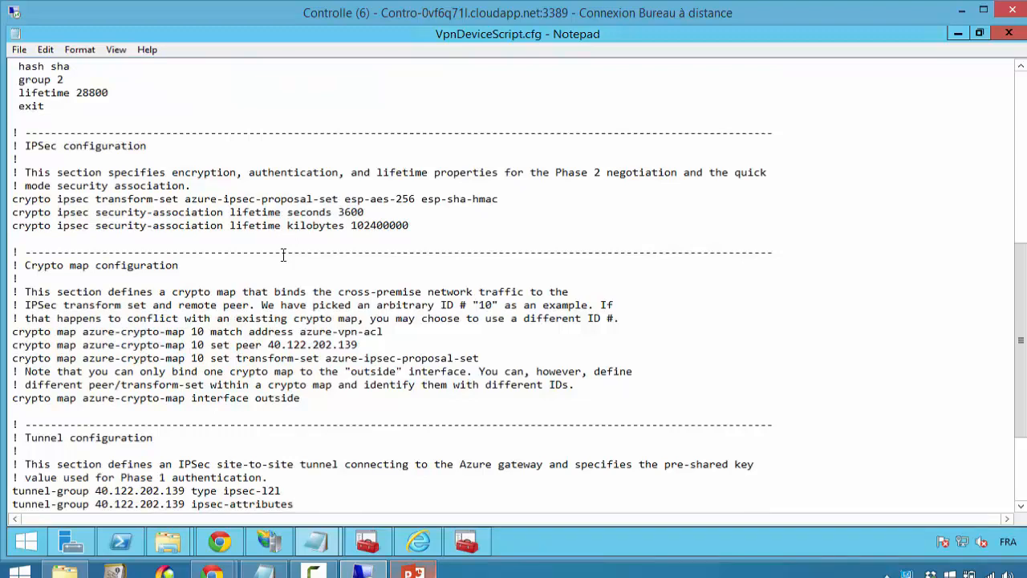
scroll(307, 292, down, 2)
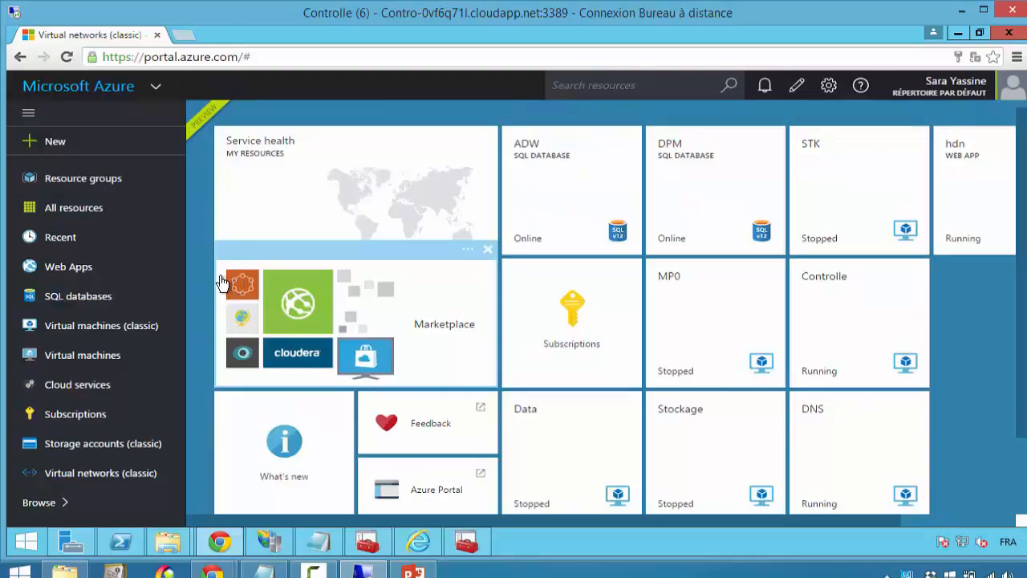
Start a point-to-site VPN connection on the classic virtual network Stockage-2 with client address space 10.0.0.0/24 and immediate gateway creation enabled
click(112, 473)
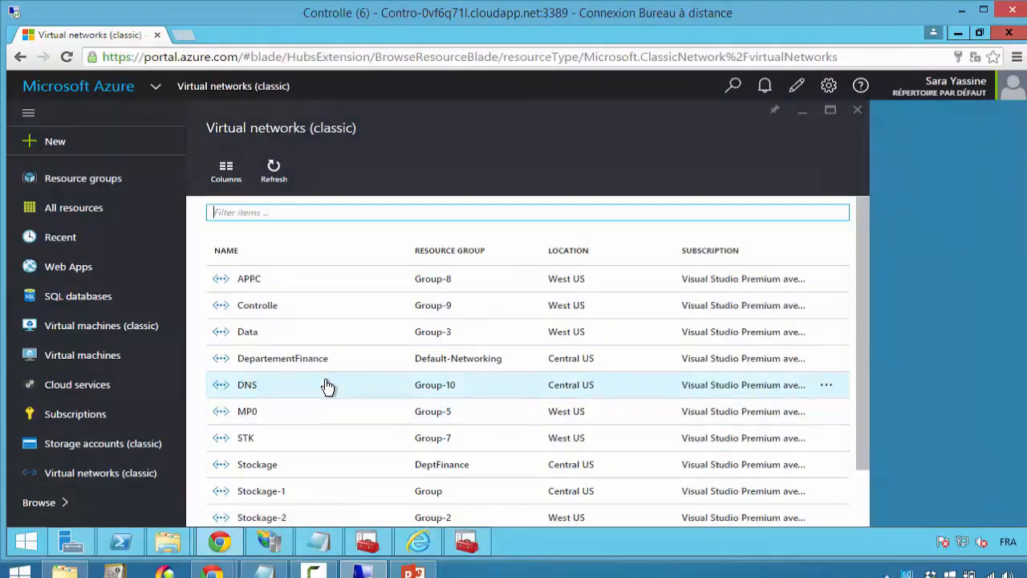
scroll(333, 471, down, 2)
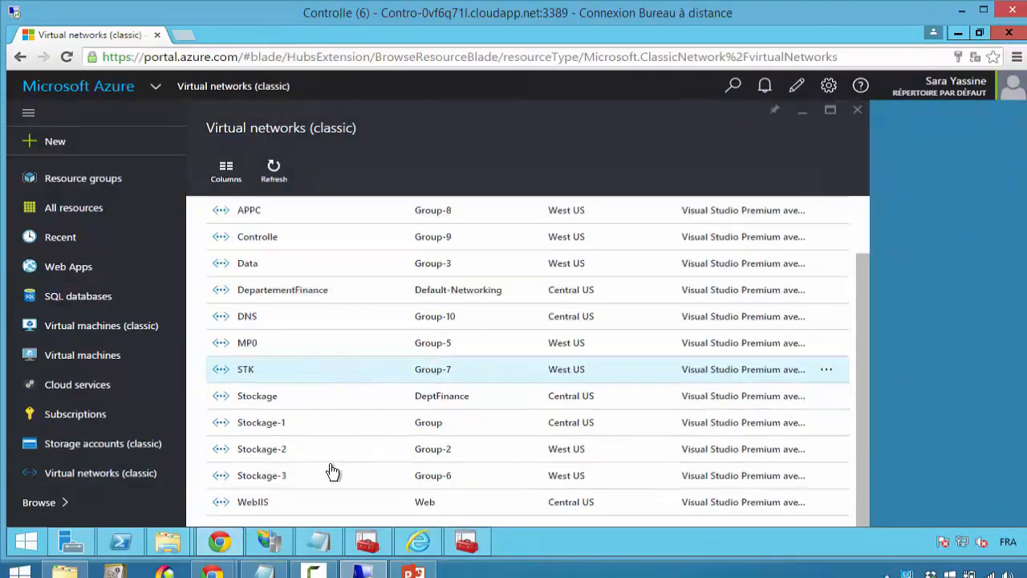
click(269, 454)
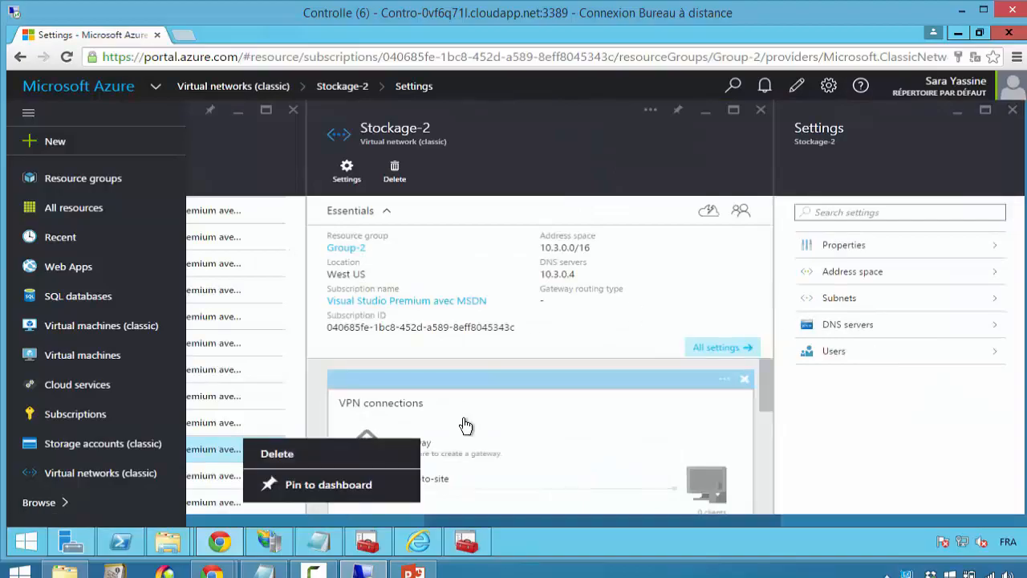
click(465, 425)
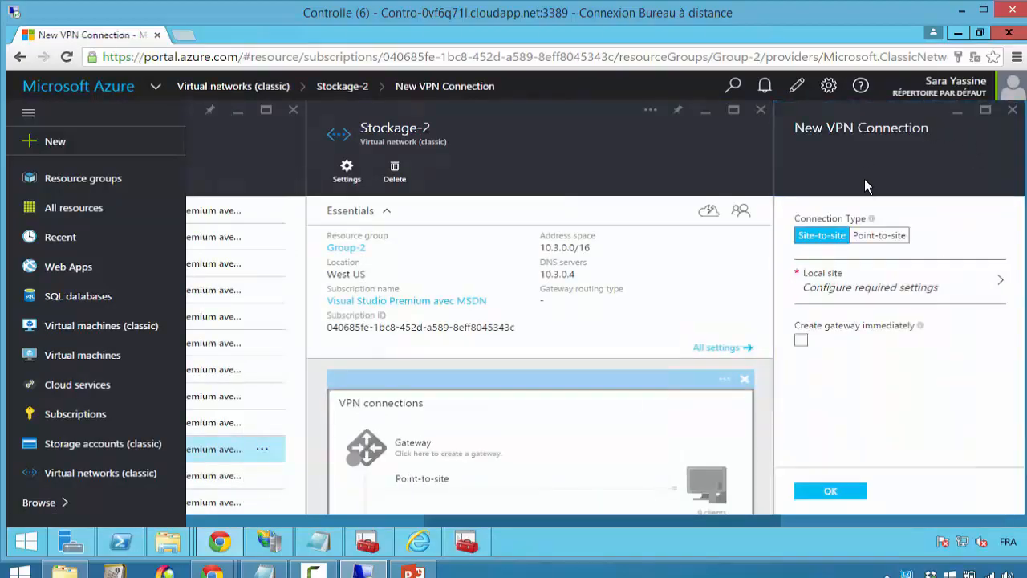
click(870, 233)
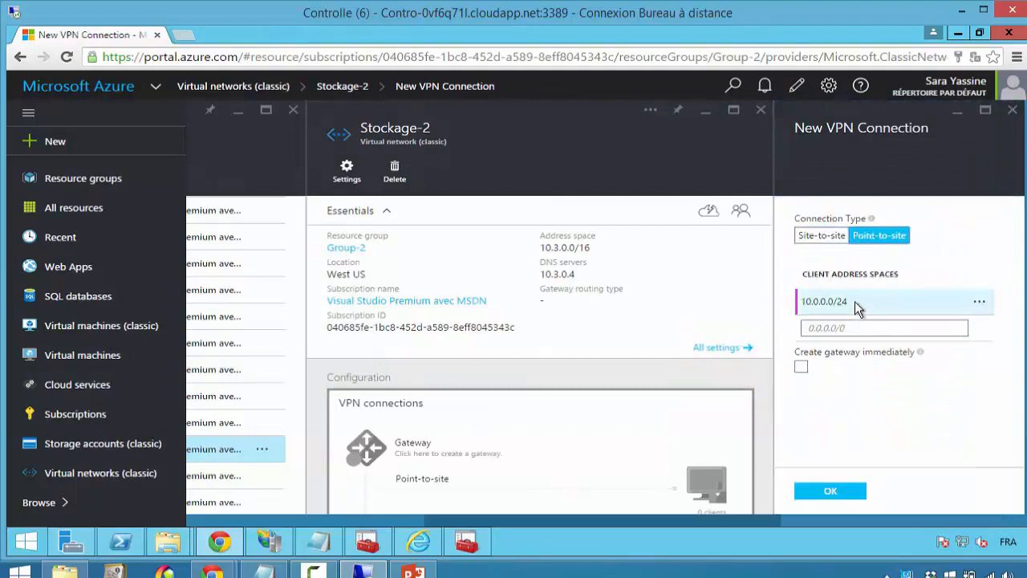
click(800, 366)
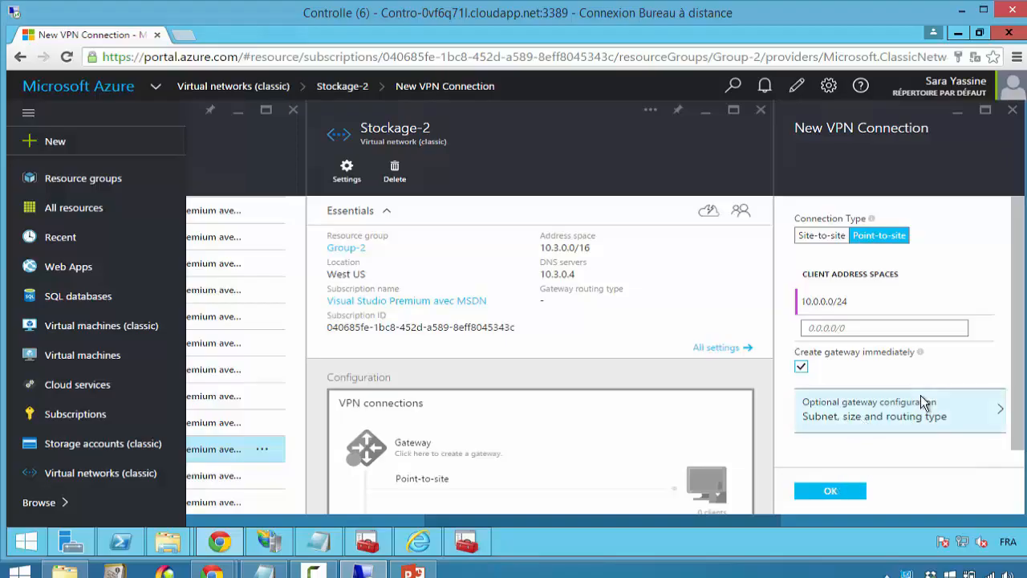
Configure the gateway with GatewaySubnet range 10.3.1.0/24, default size and dynamic routing, and create the point-to-site connection
click(819, 410)
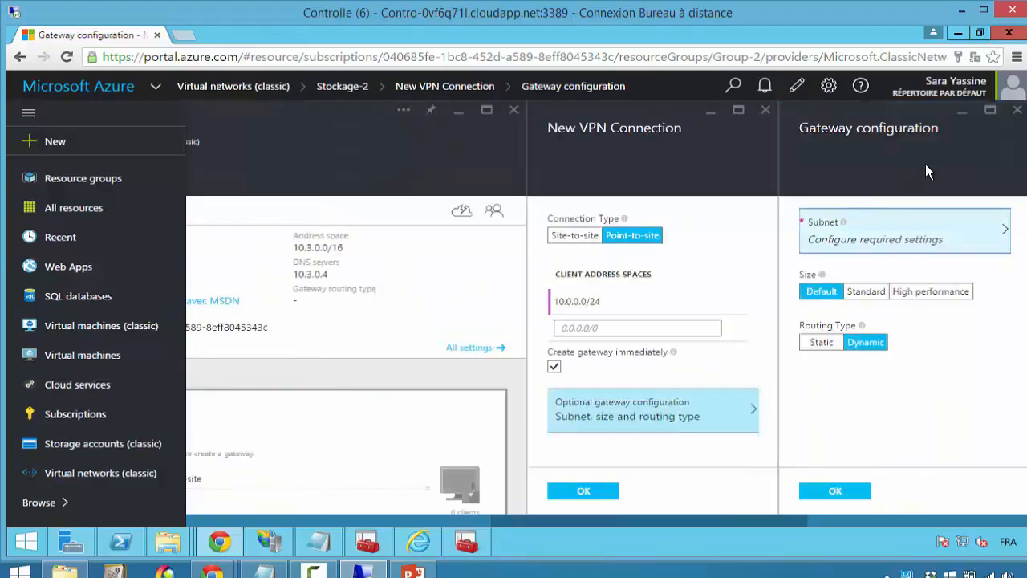
click(888, 241)
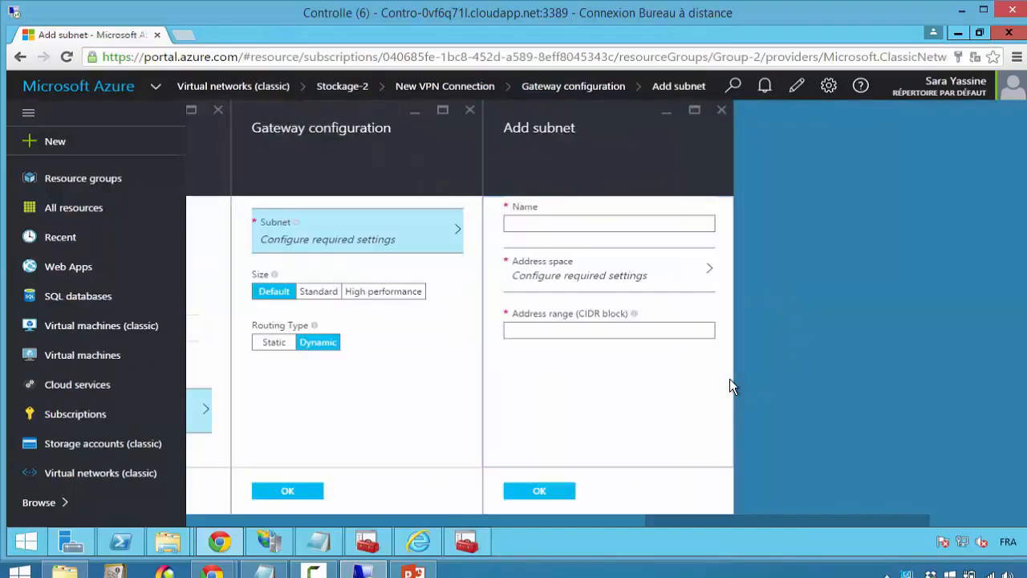
click(551, 492)
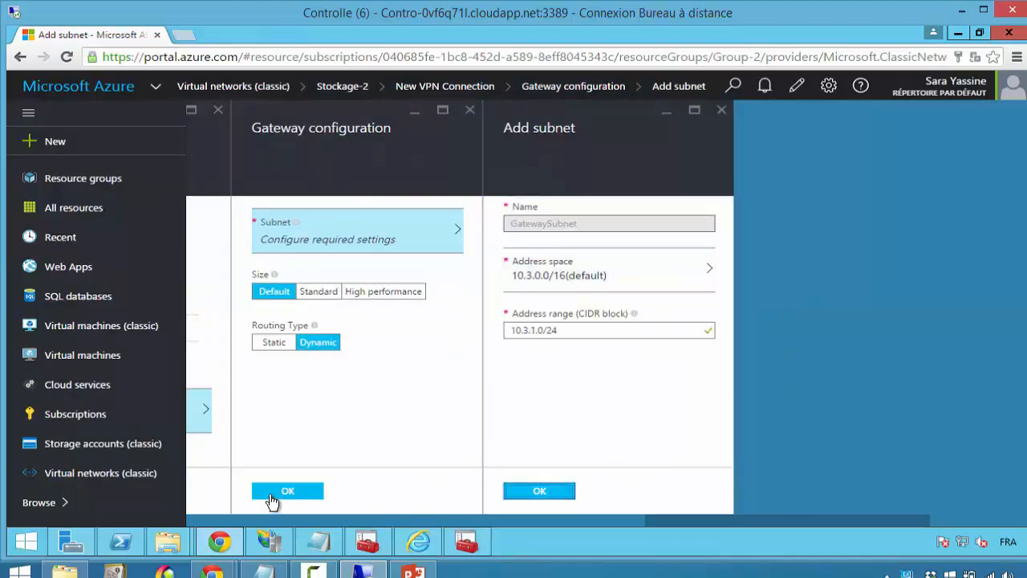
click(299, 492)
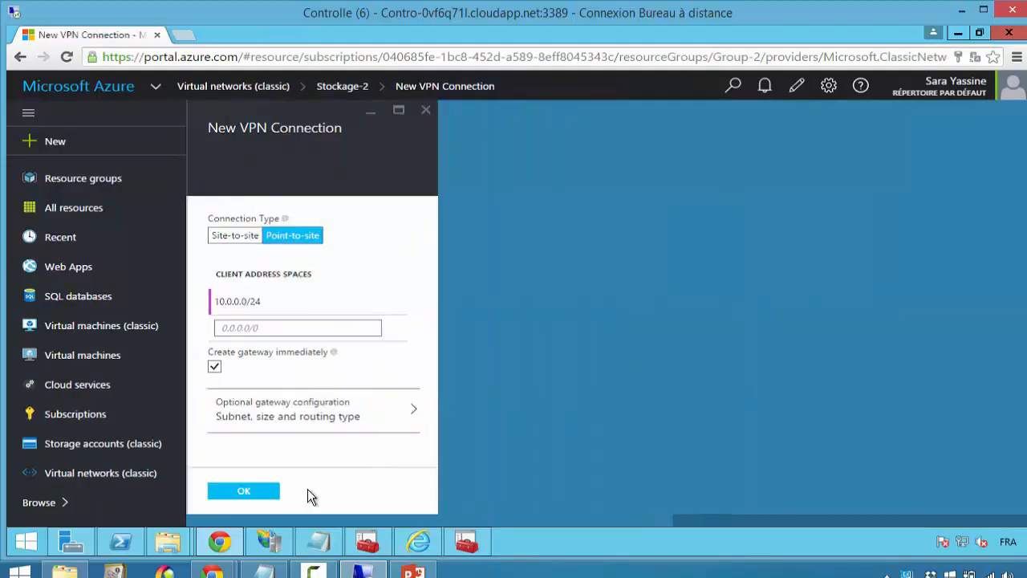
click(265, 497)
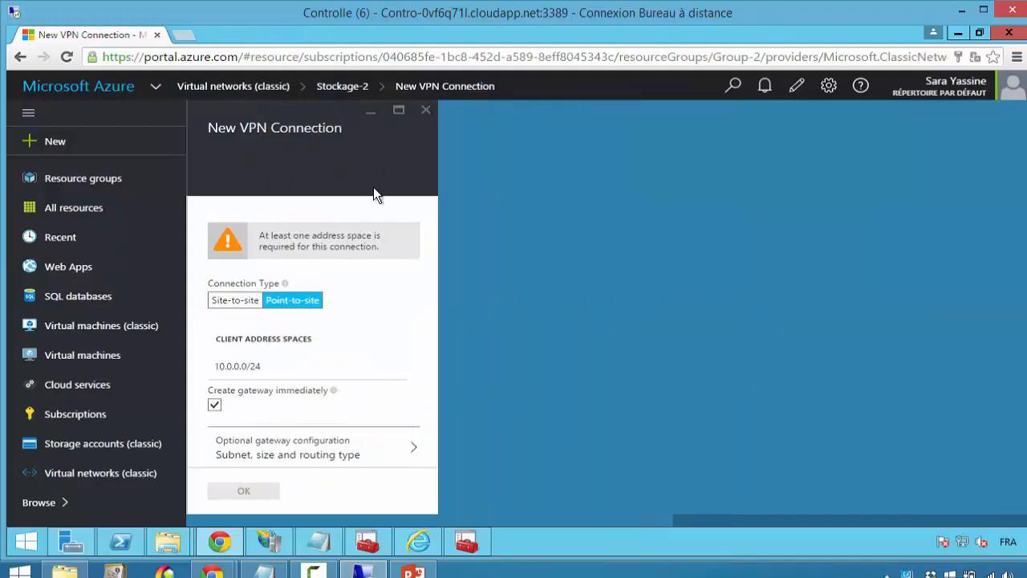
click(258, 488)
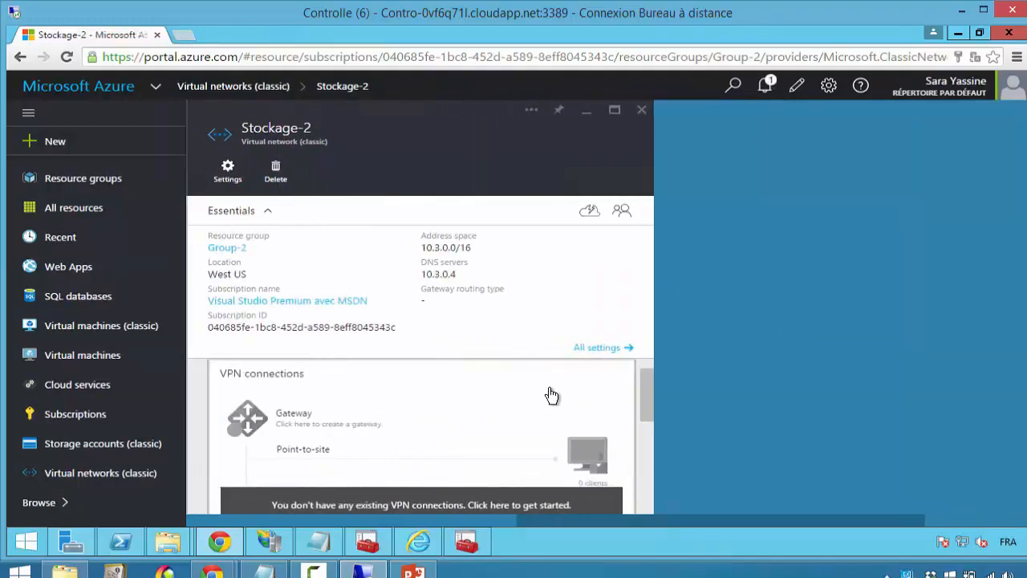
Open the VPN connections of the classic virtual network DepartementFinance in the Default-Networking resource group
click(642, 112)
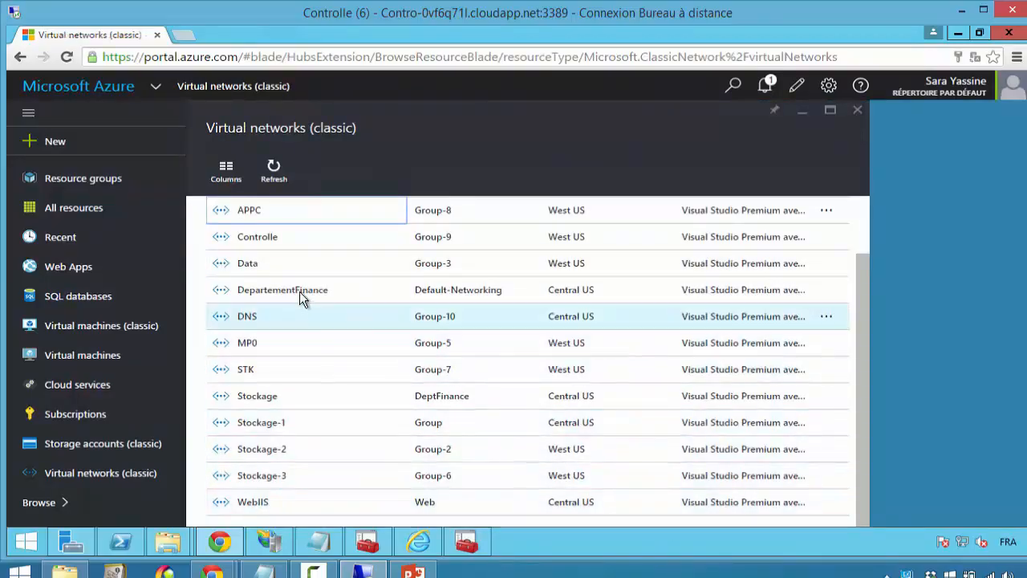
click(301, 296)
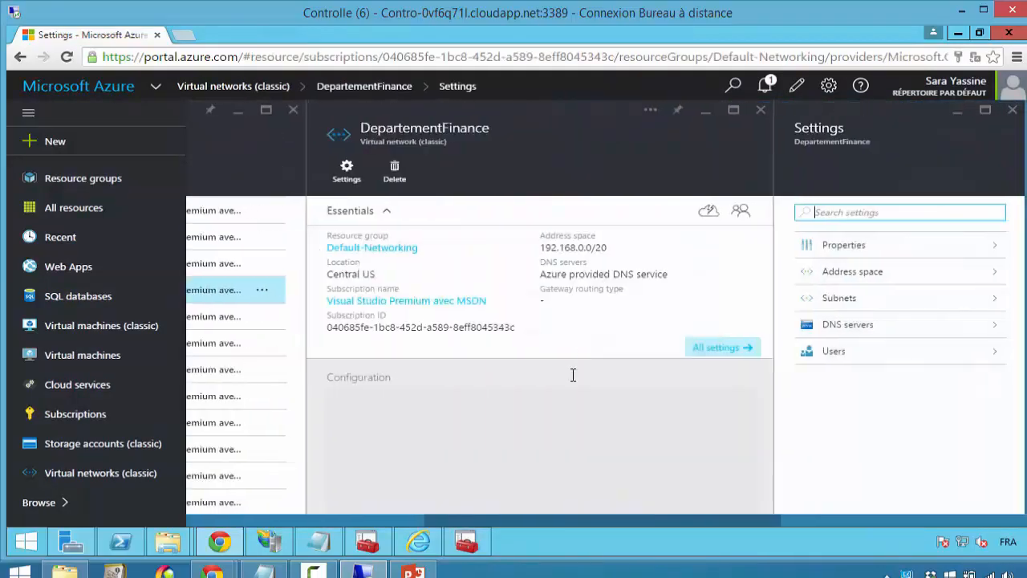
scroll(436, 409, down, 1)
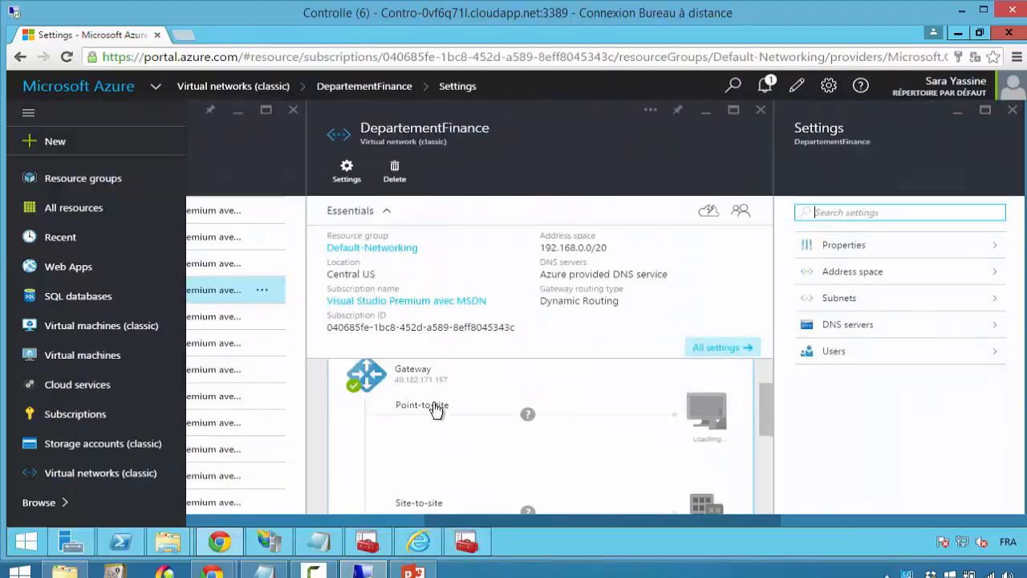
click(475, 402)
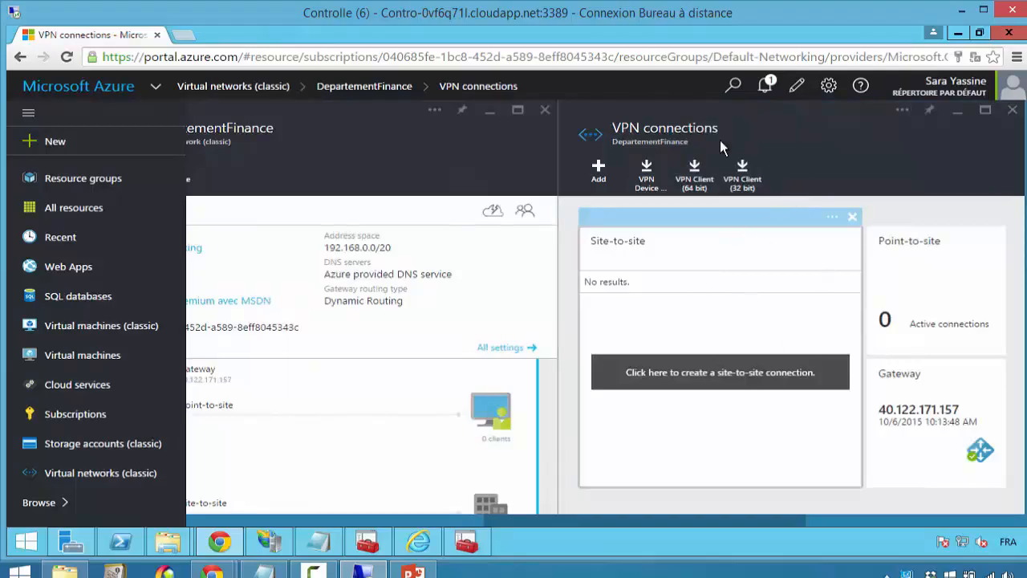
Try to download the 64-bit VPN client package for DepartementFinance and check its status in the notifications
click(694, 178)
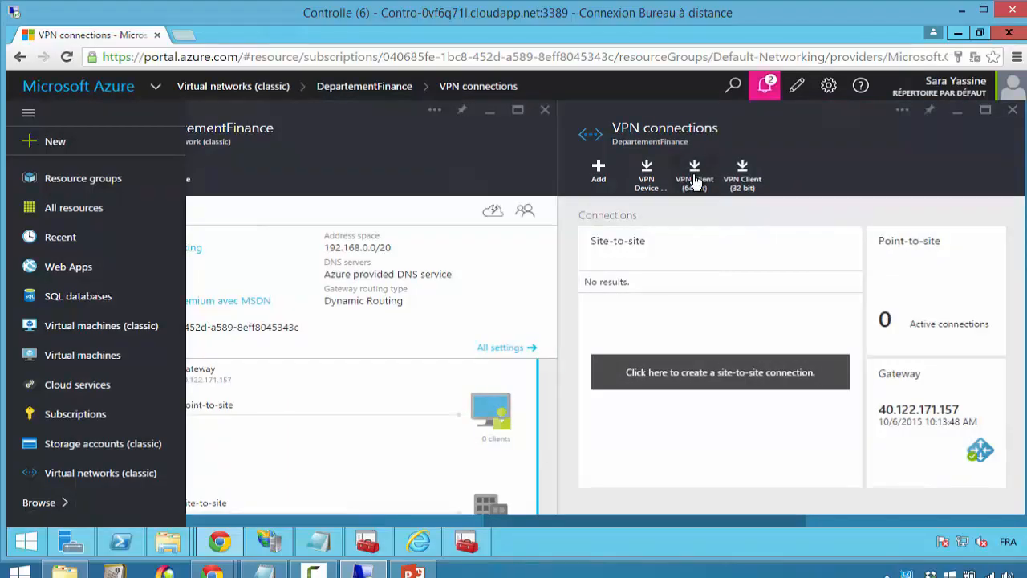
click(767, 85)
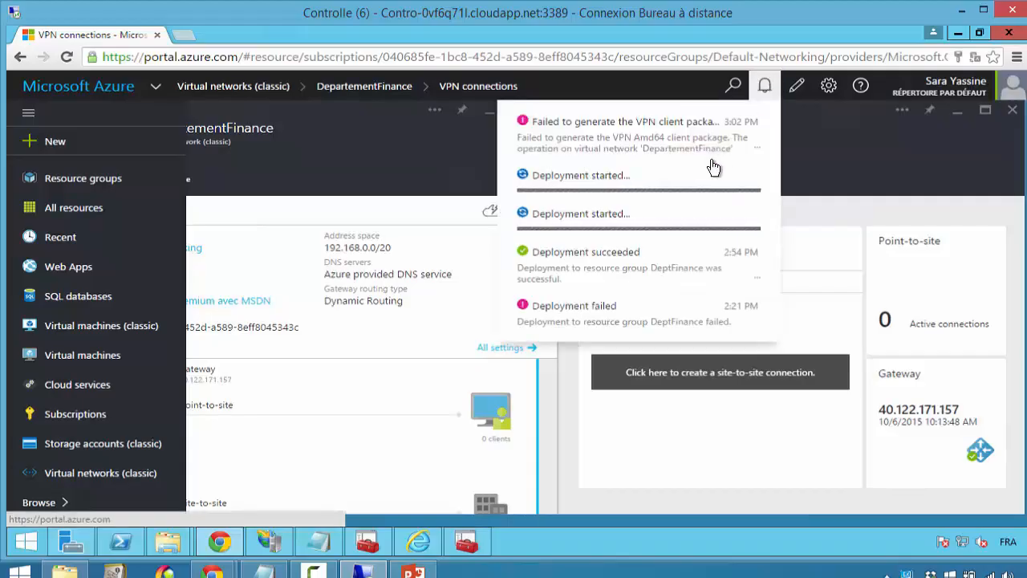
click(764, 85)
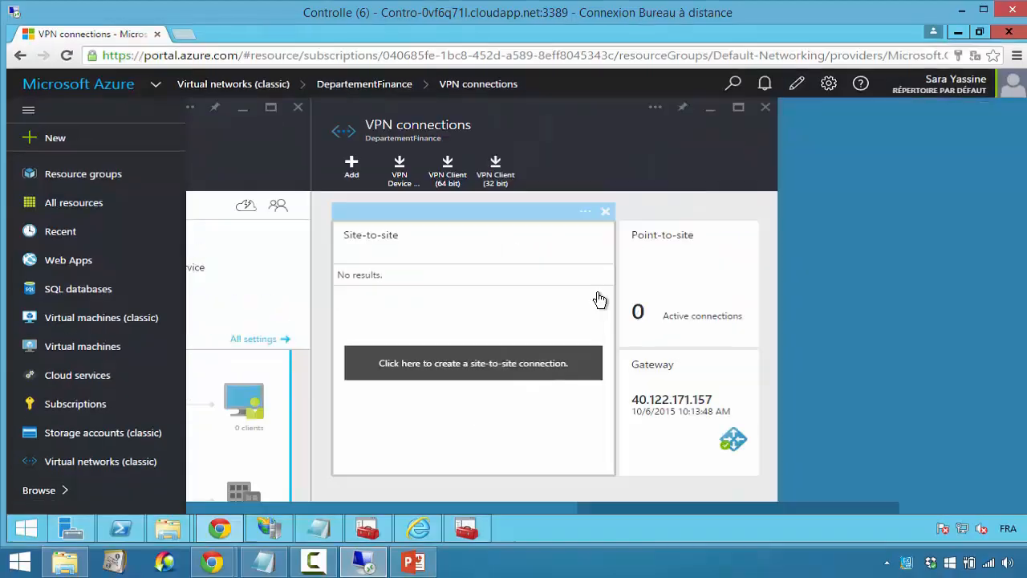
Upload the root certificate Root-VPN.cer from the Desktop to the point-to-site VPN connection of DepartementFinance
click(690, 282)
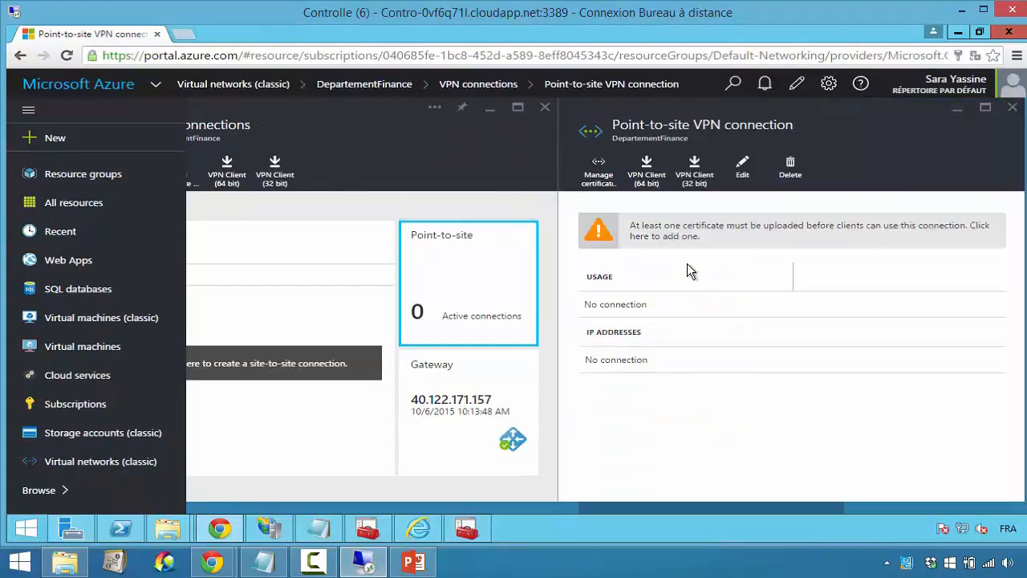
click(600, 171)
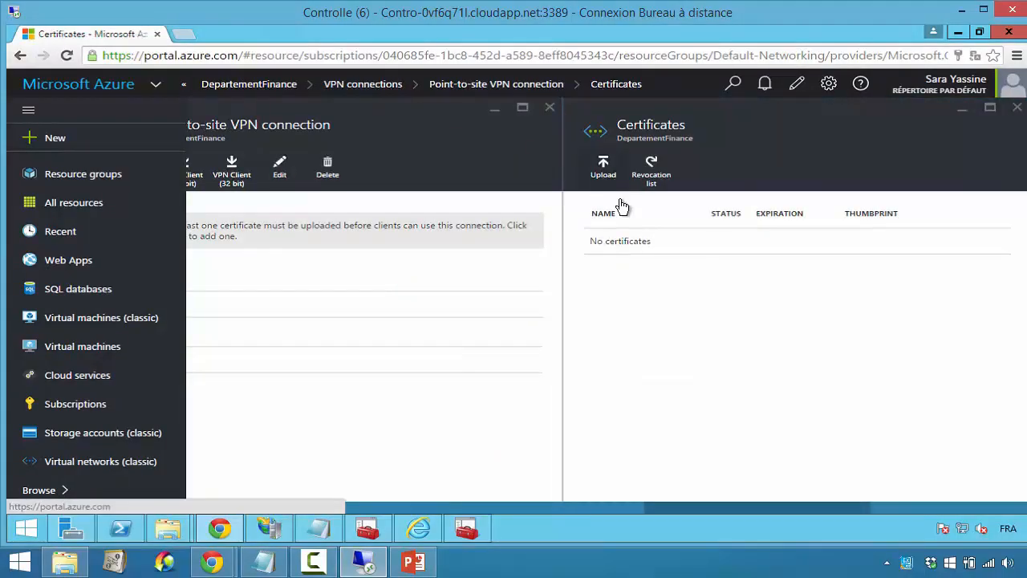
click(609, 165)
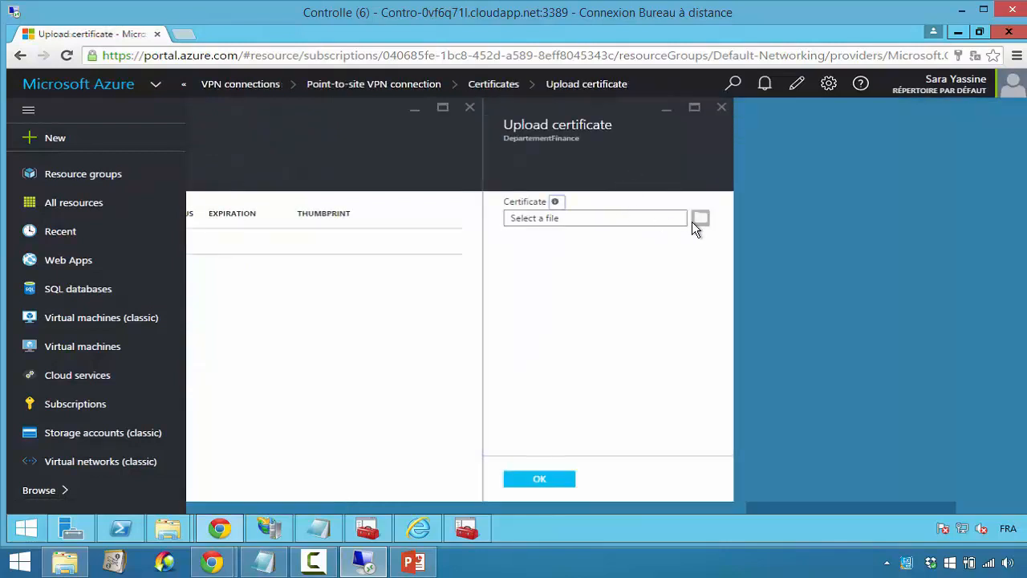
click(698, 218)
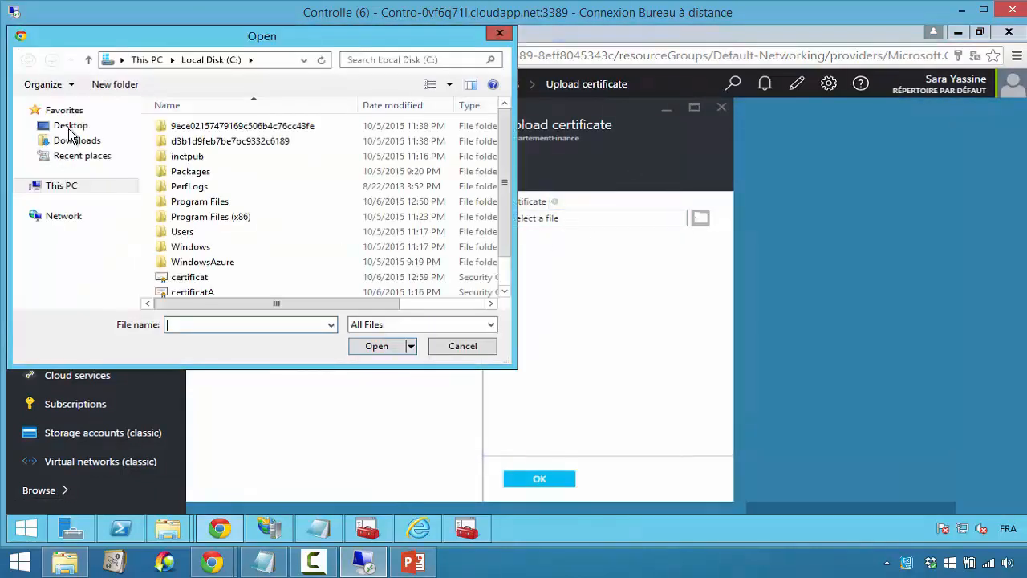
click(68, 128)
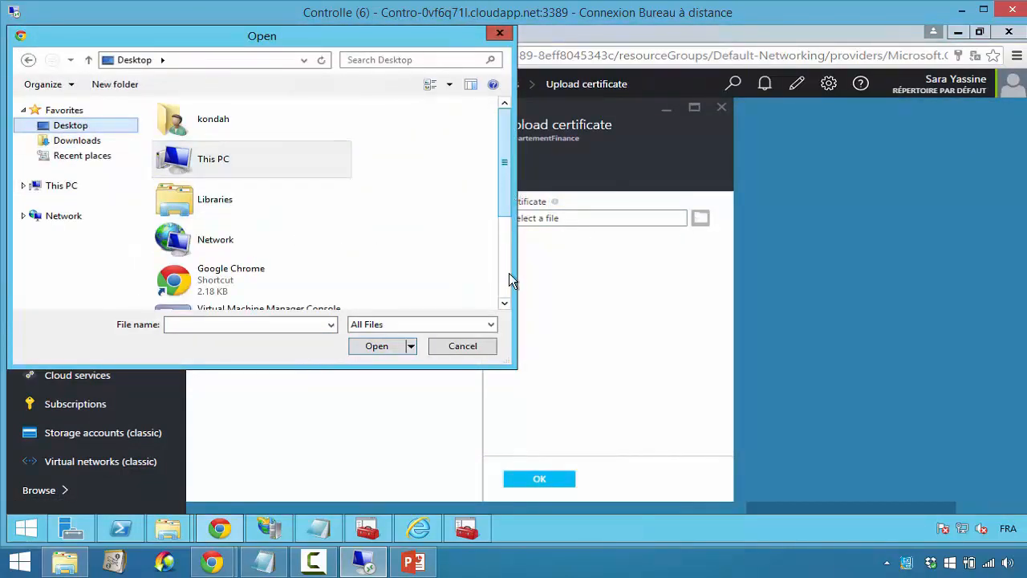
scroll(505, 310, down, 2)
scroll(506, 310, down, 1)
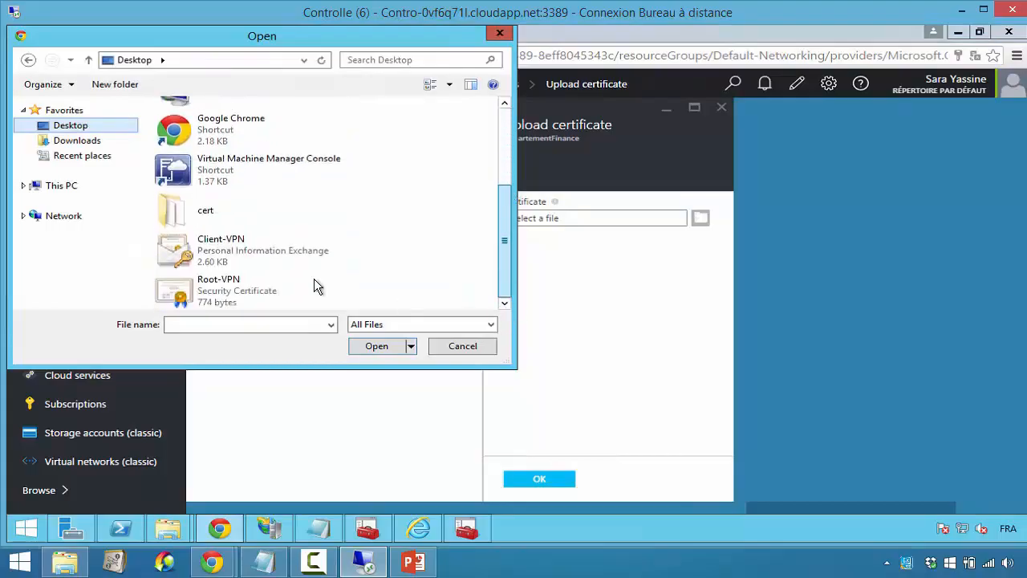
double_click(220, 290)
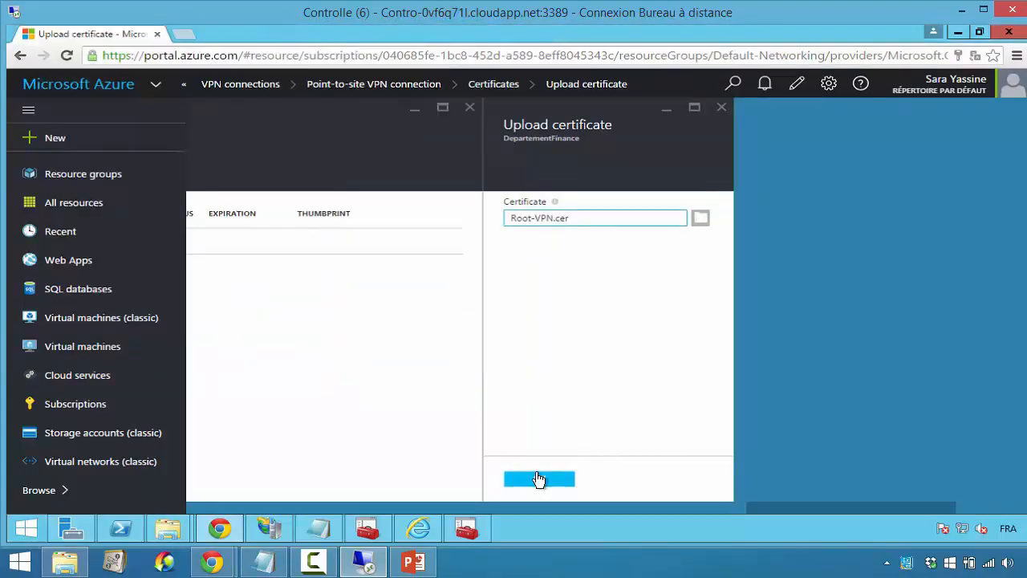
click(539, 479)
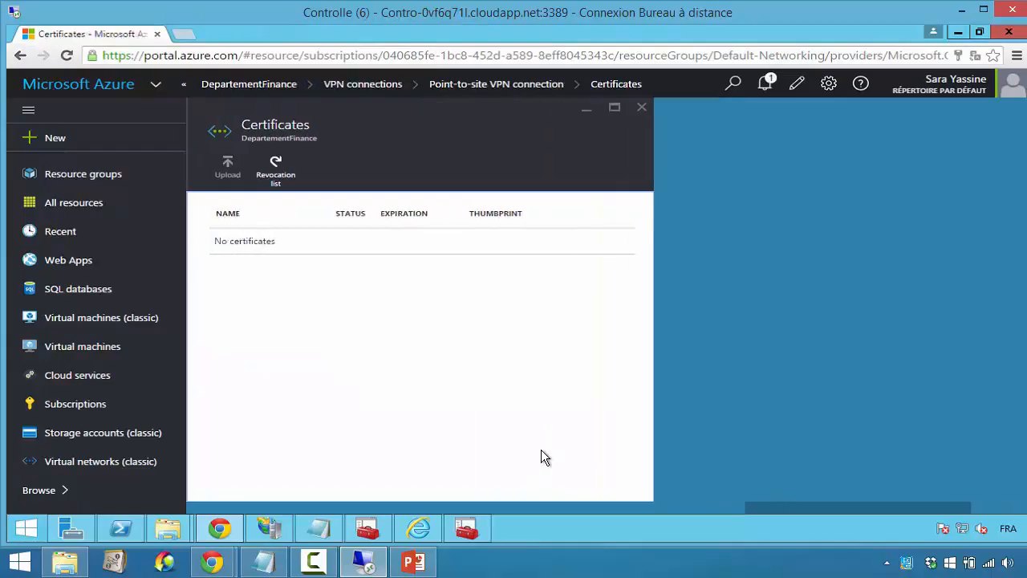
Leave the certificate list and check the certificate upload's progress in the notifications
click(641, 107)
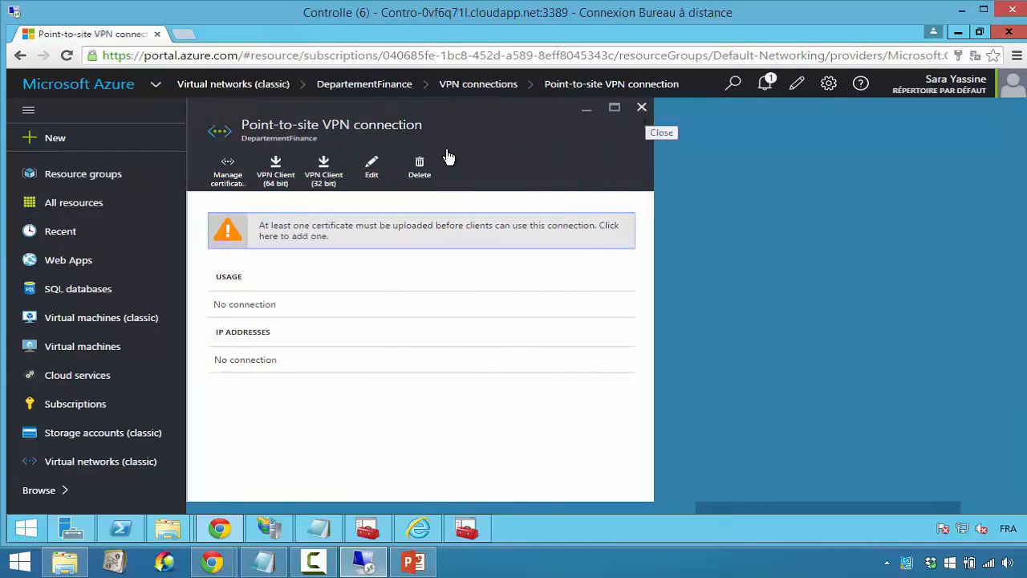
click(760, 88)
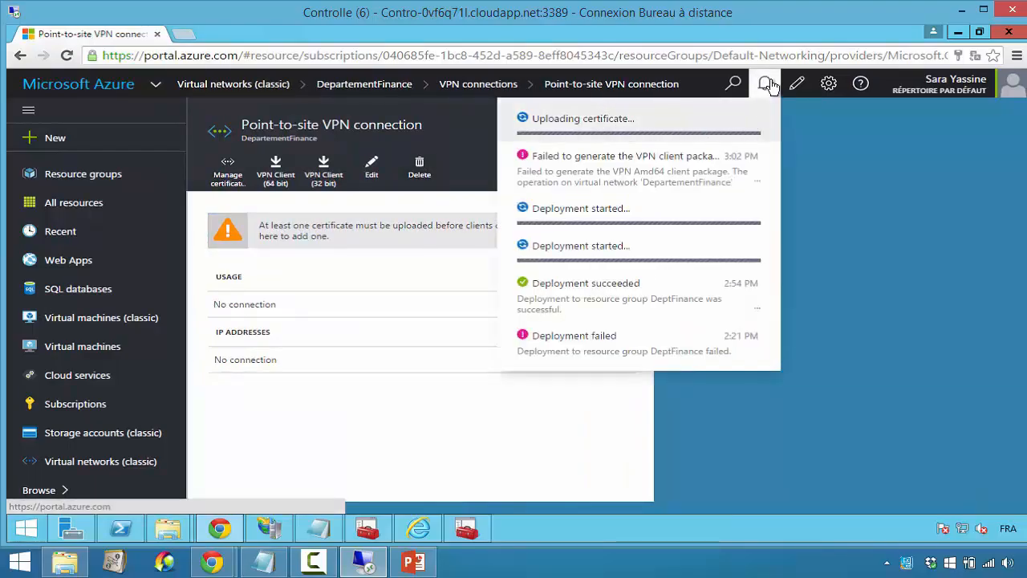
click(767, 85)
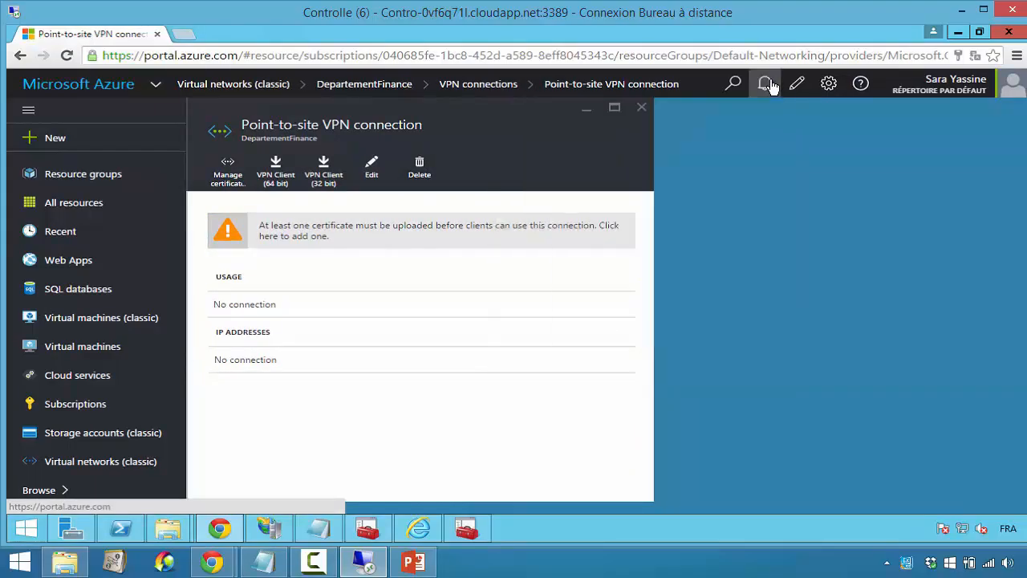
Return to the VPN connections of DepartementFinance, check the notifications, and request the 64-bit VPN client package
click(642, 109)
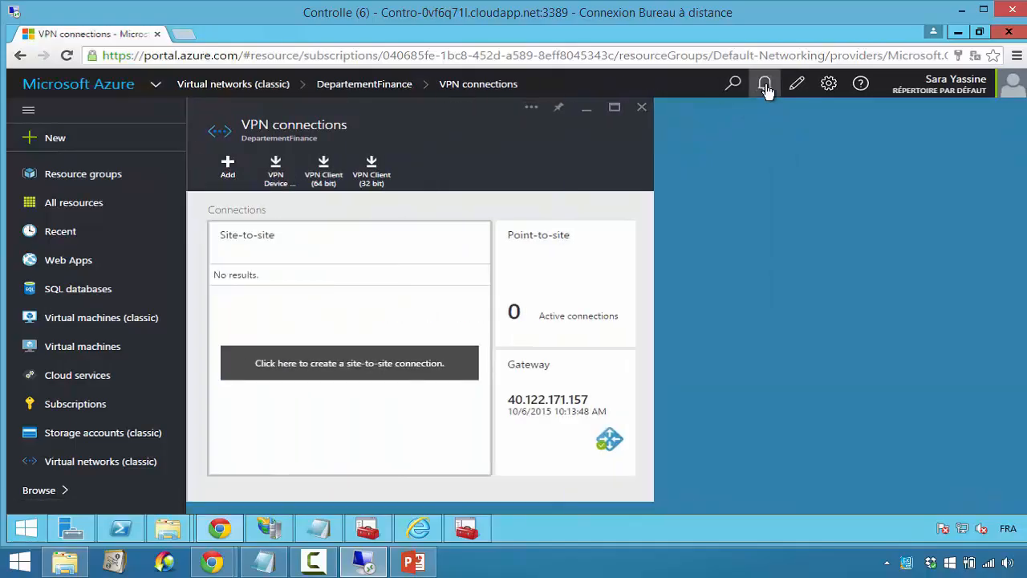
click(767, 87)
click(766, 87)
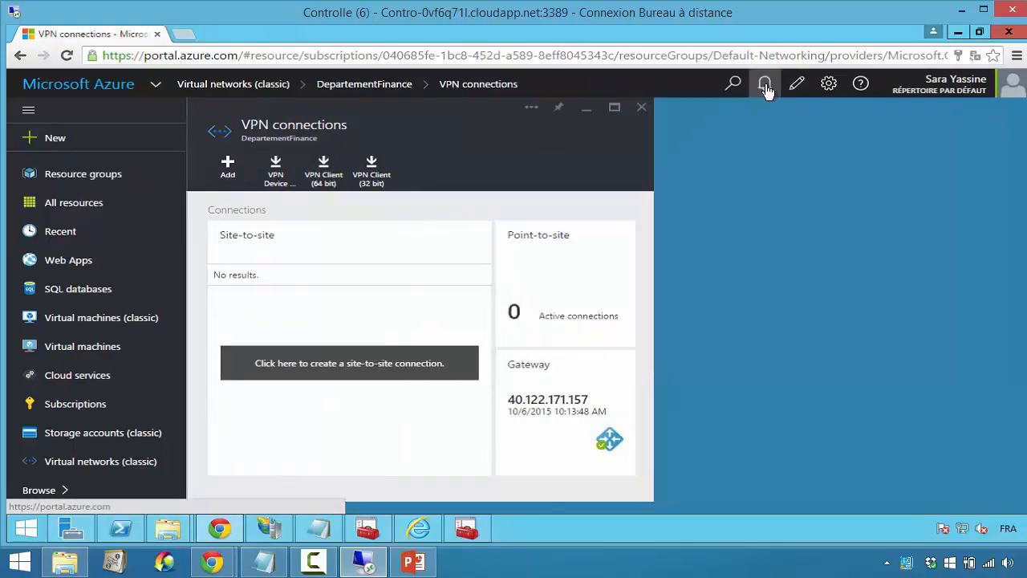
click(766, 86)
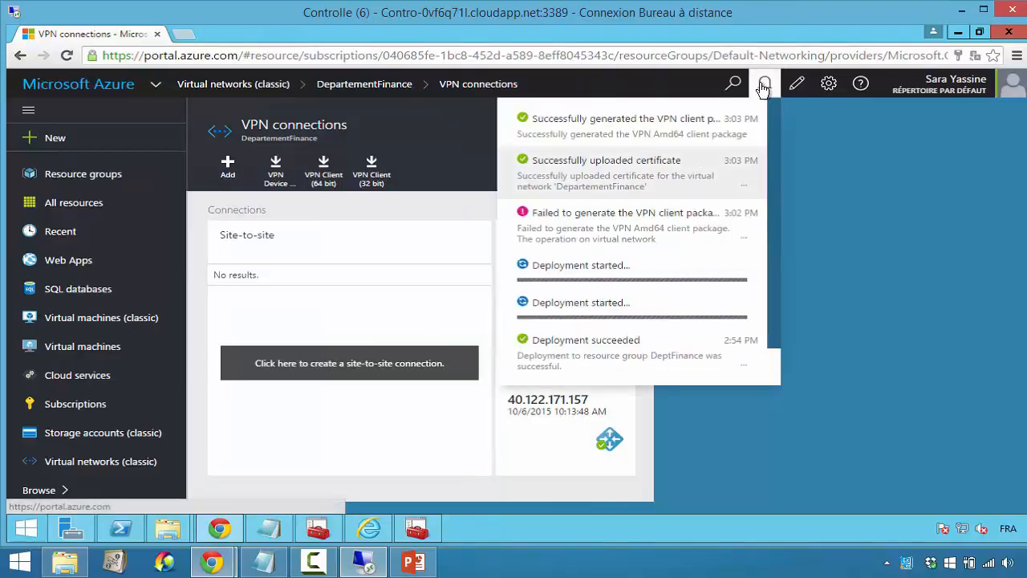
click(764, 85)
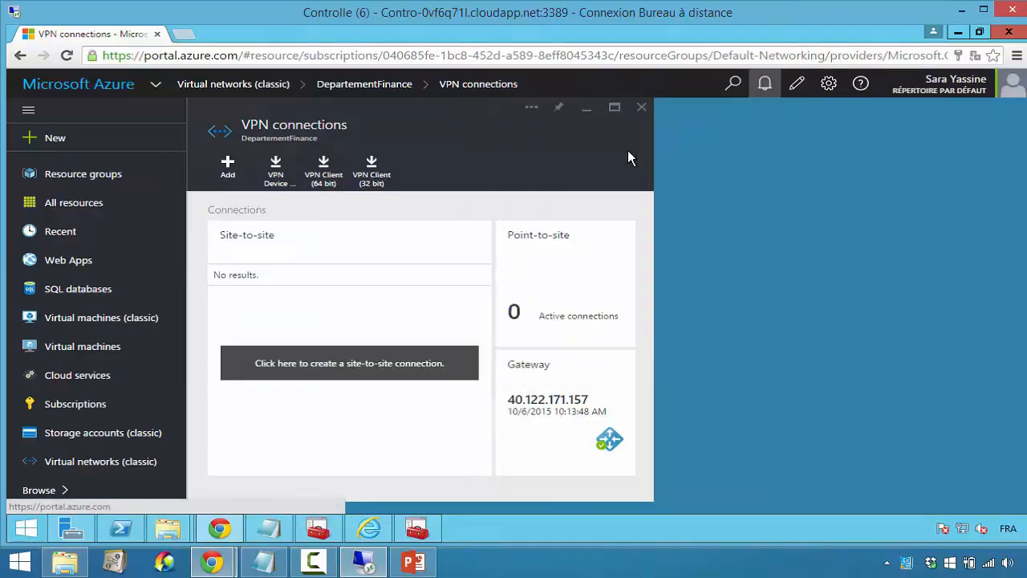
click(318, 178)
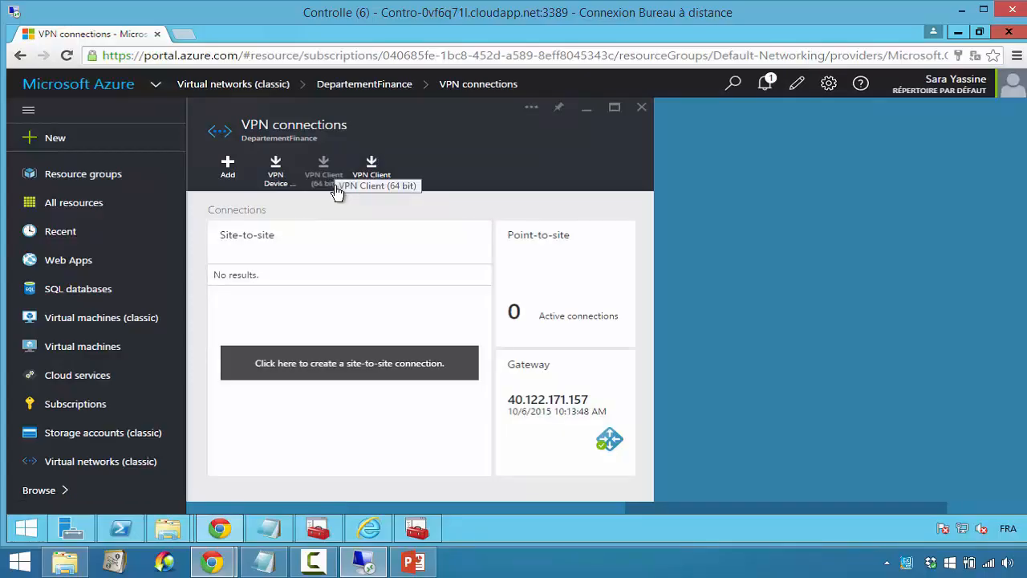
Check the package generation notification, install the DepartementFinance VPN client from the downloaded executable, and look at its entry in Network Connections
click(765, 83)
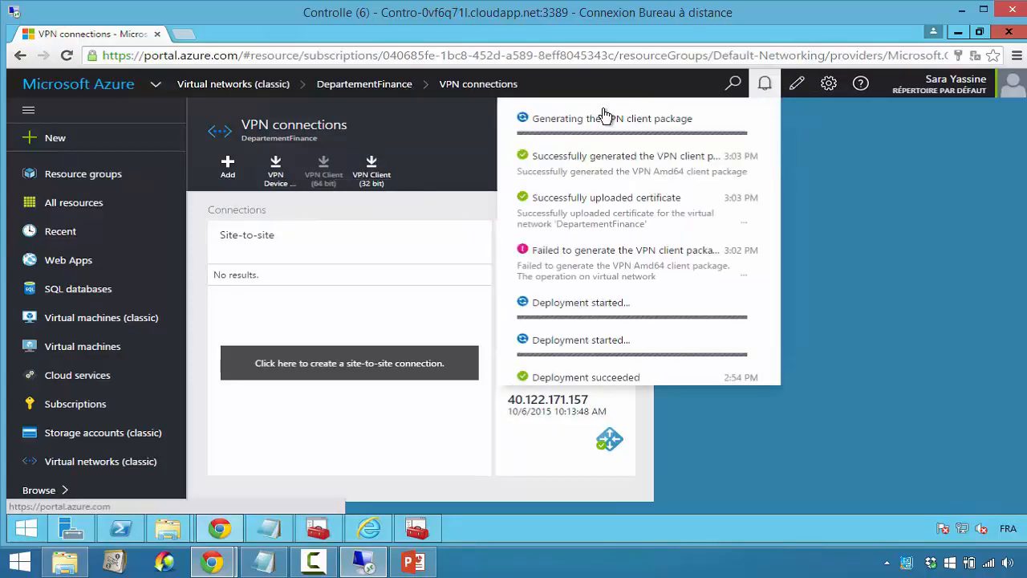
click(767, 85)
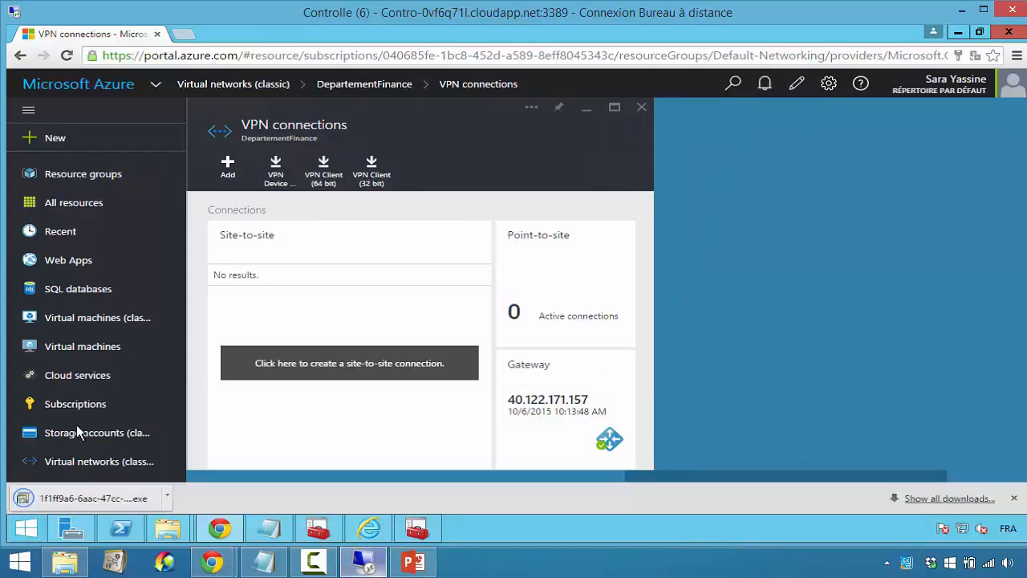
click(121, 499)
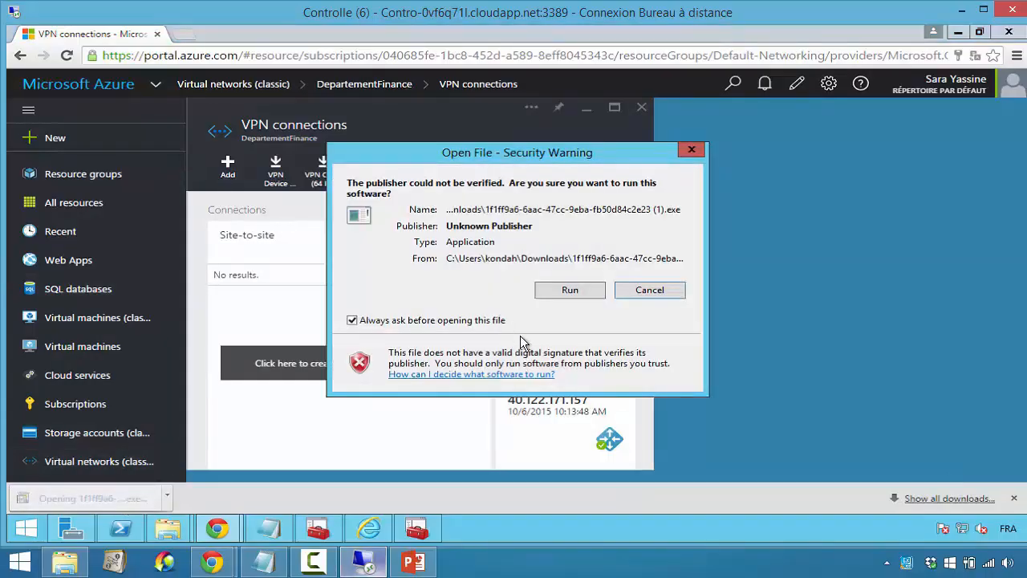
click(575, 293)
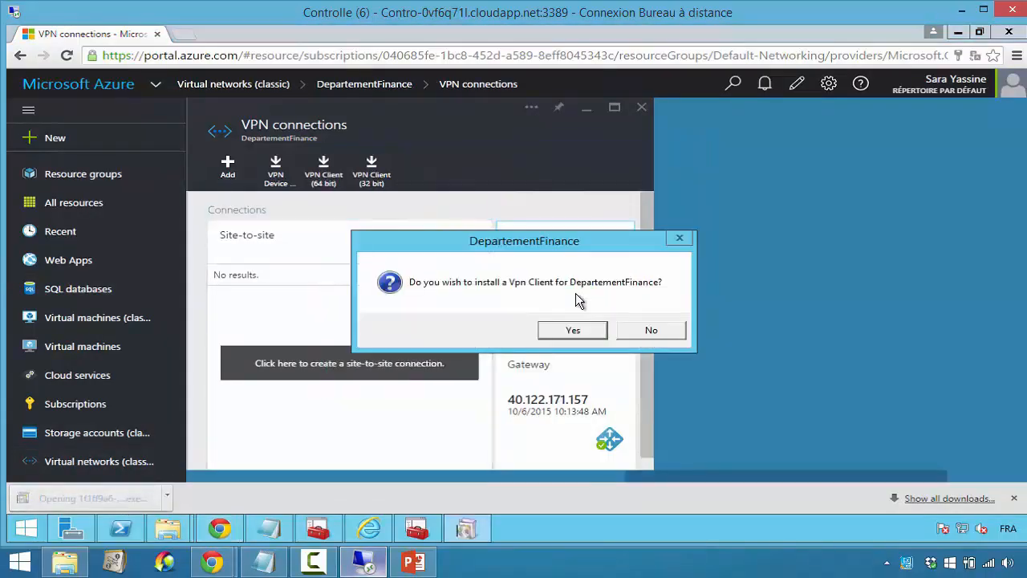
click(557, 333)
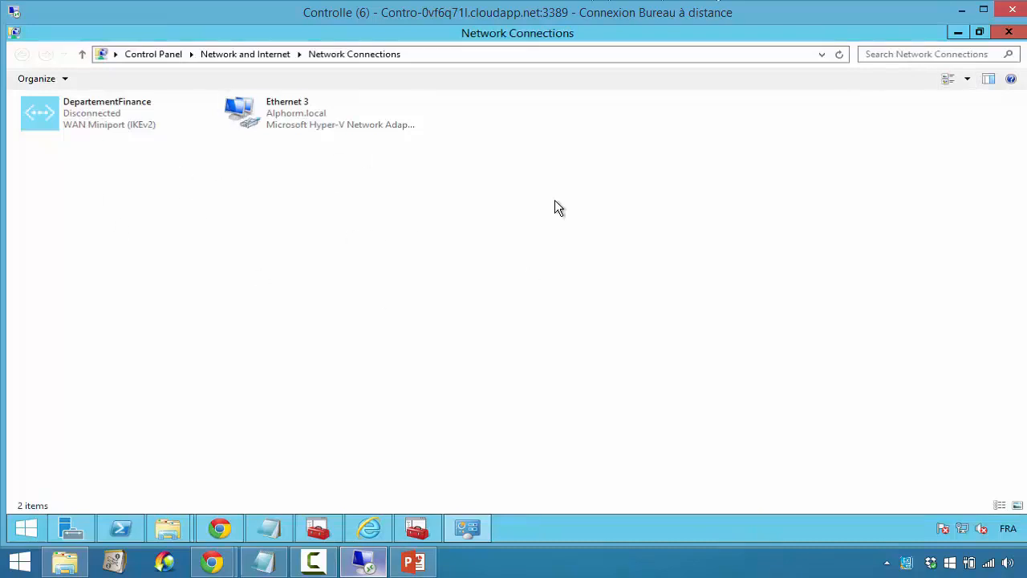
click(99, 125)
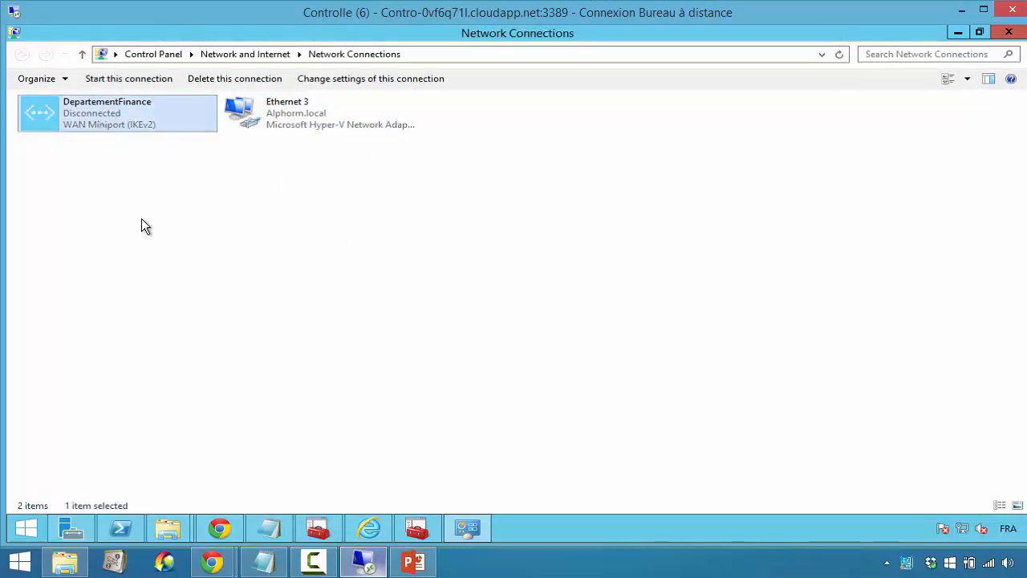
click(169, 191)
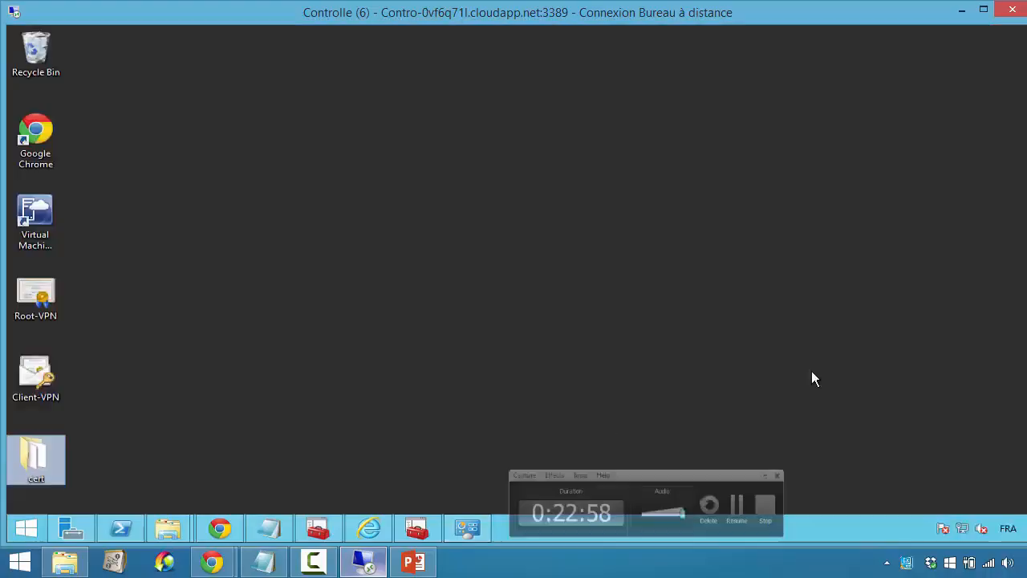
Import Client-VPN.pfx from the Desktop for the current user, entering the private key password and letting the wizard choose the certificate store automatically
double_click(33, 366)
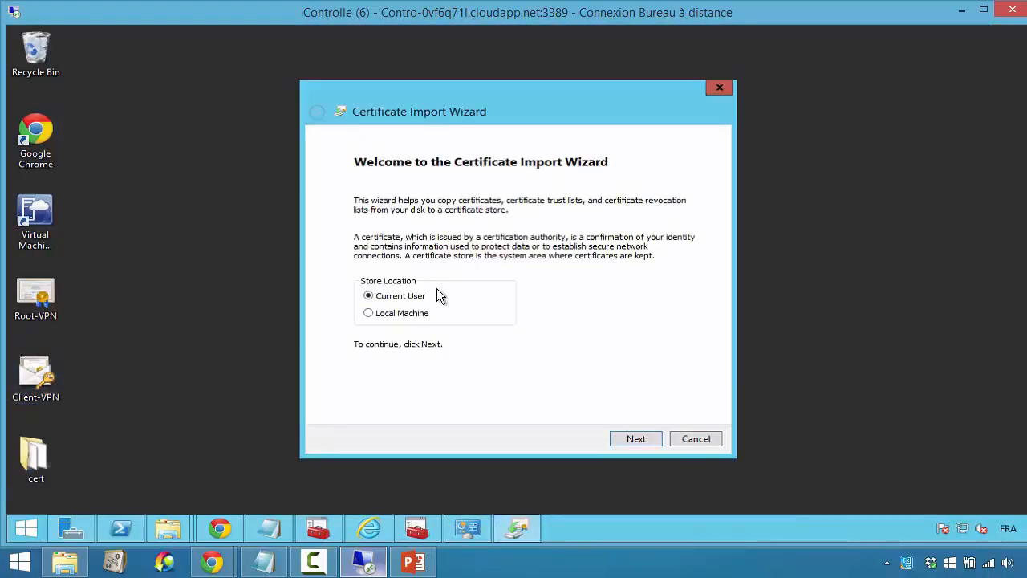
click(637, 434)
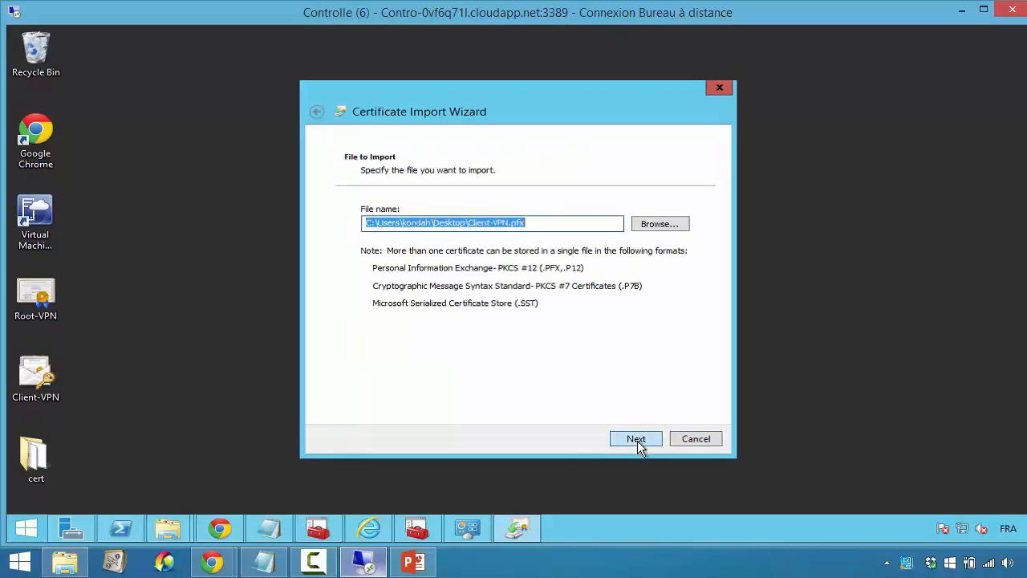
click(636, 439)
text(•••••••)
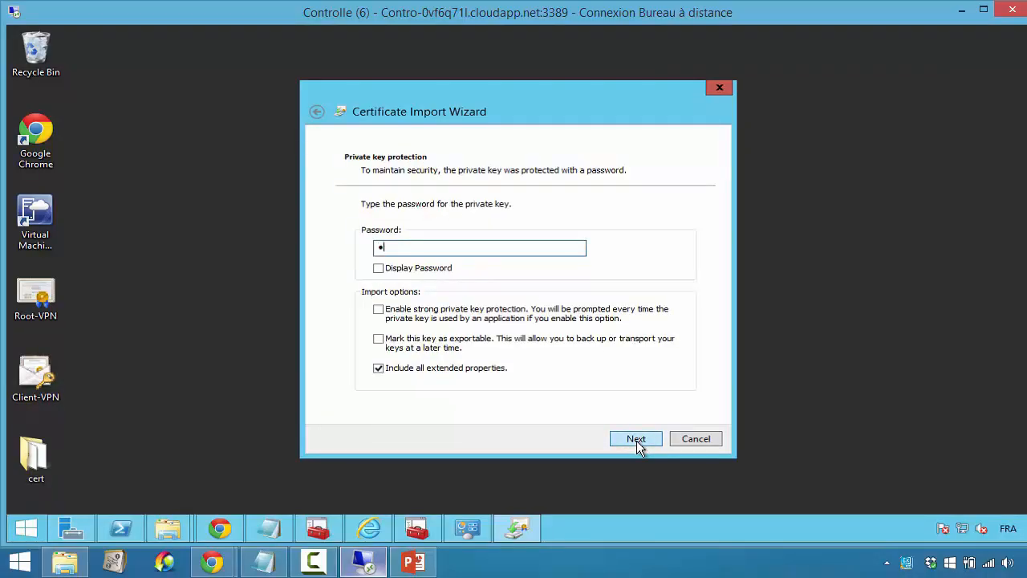
text(•••••)
click(624, 440)
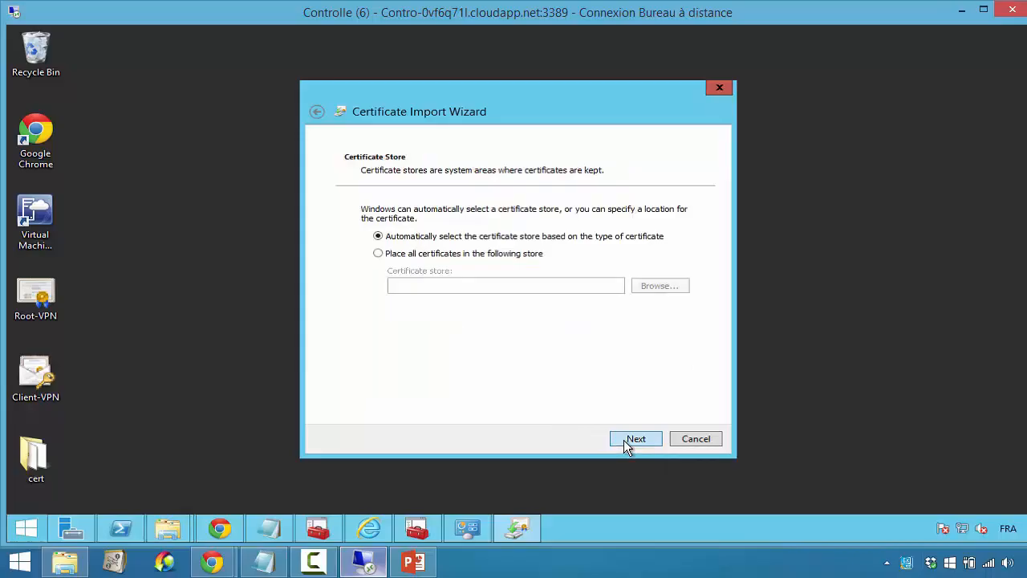
click(625, 438)
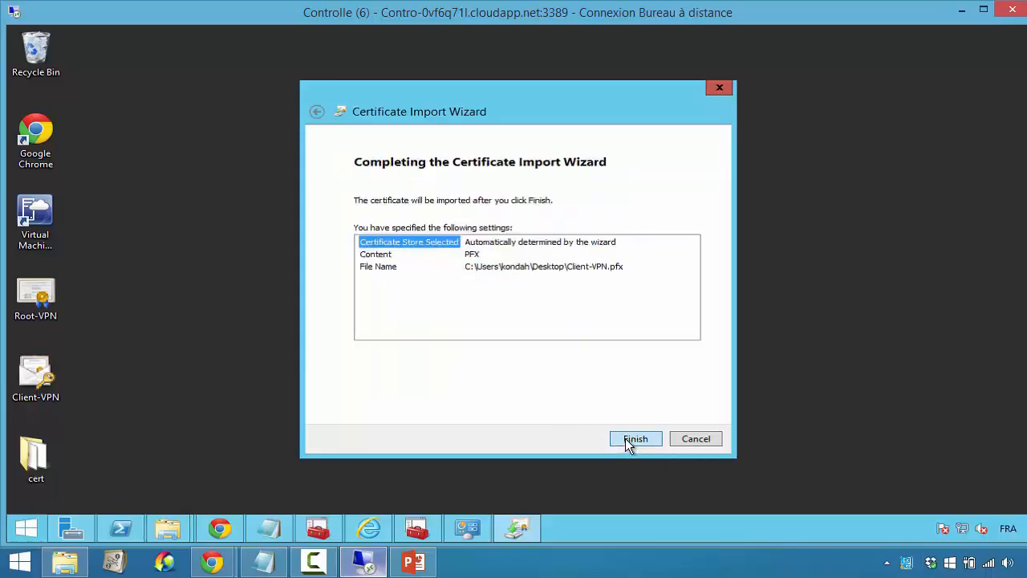
click(625, 438)
click(613, 425)
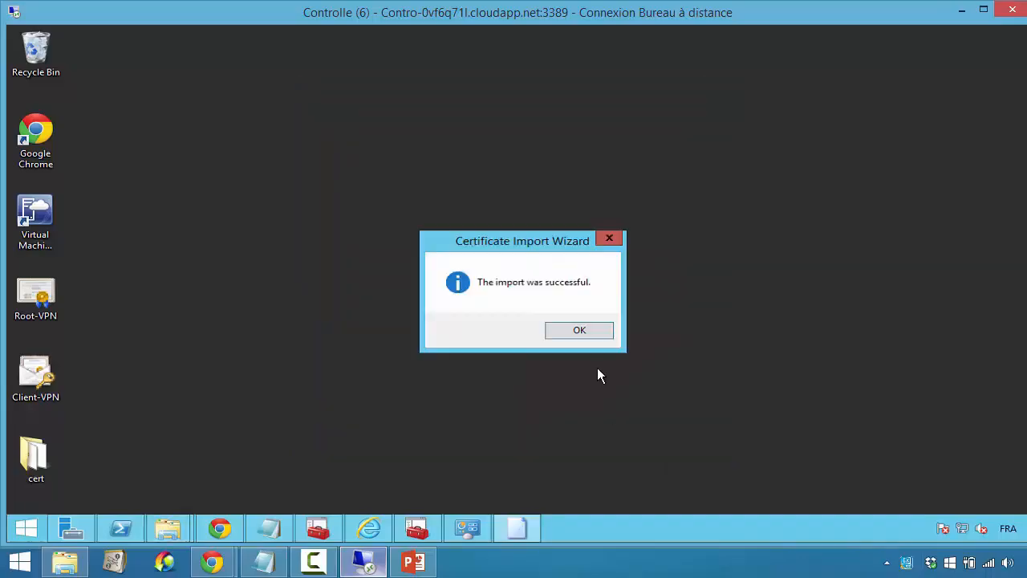
click(580, 331)
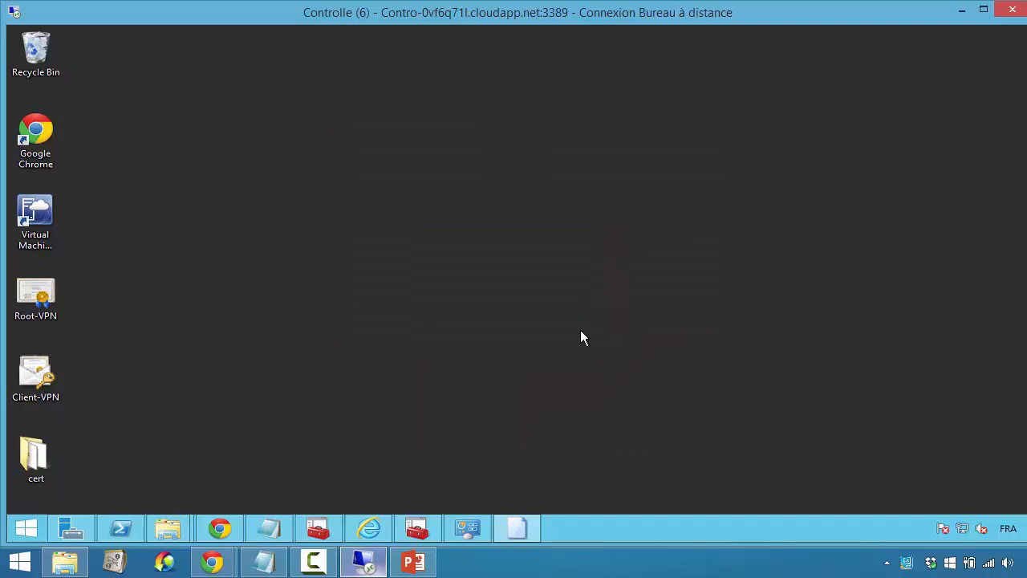
Connect to the DepartementFinance VPN, allow the elevated routing table update, and check its status in the networks list
click(962, 528)
click(903, 231)
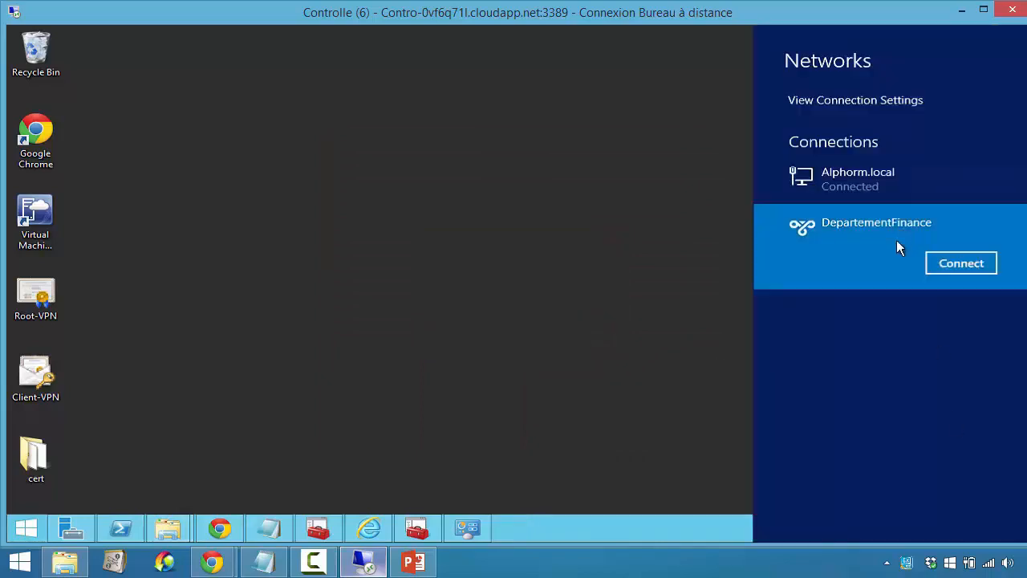
click(952, 262)
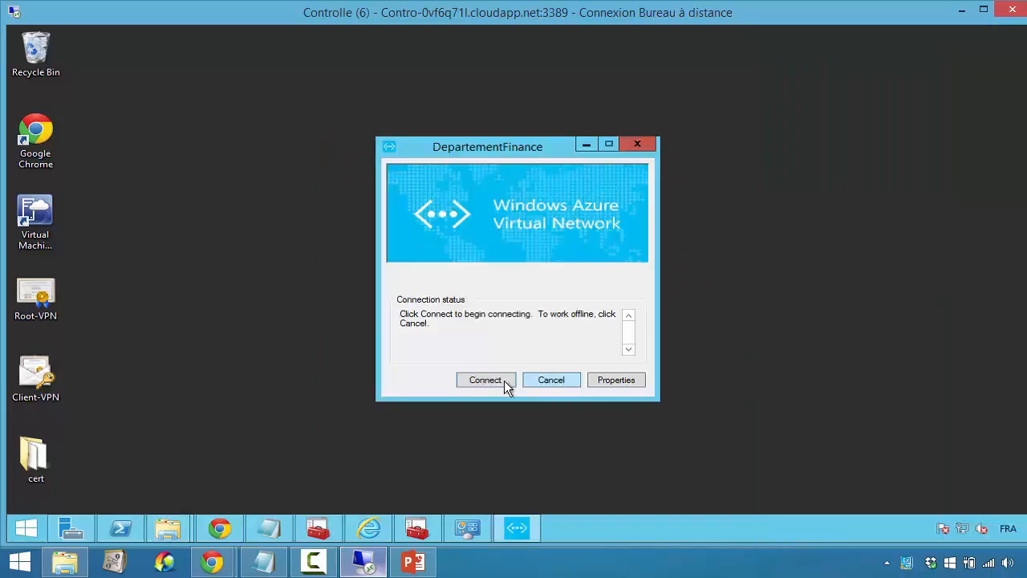
click(500, 380)
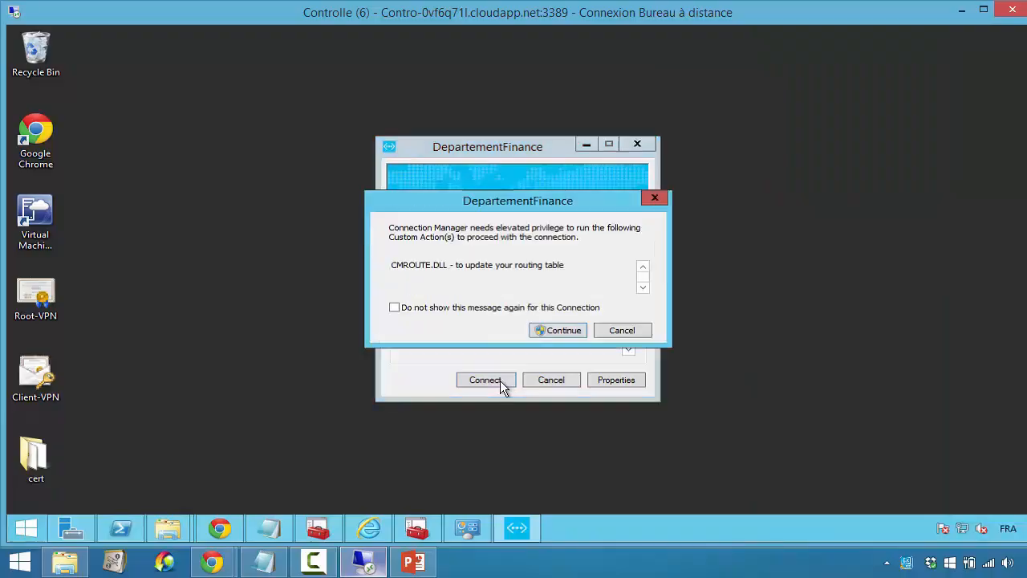
click(557, 330)
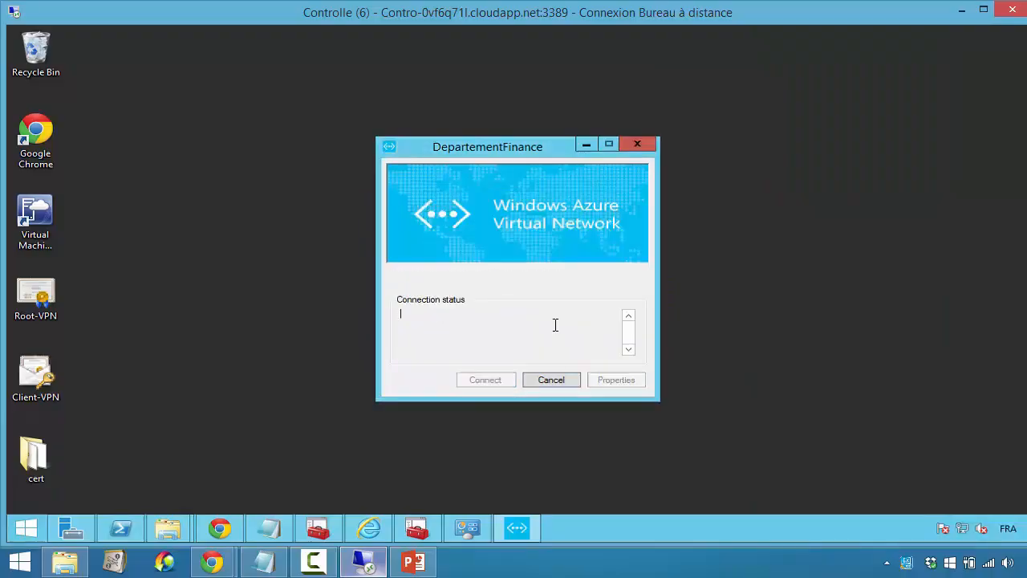
click(962, 528)
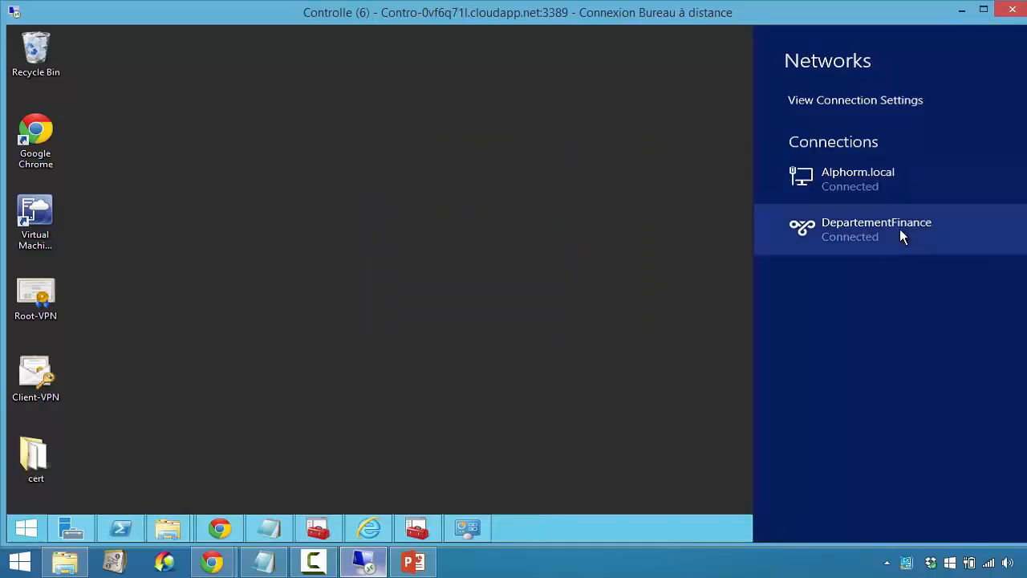